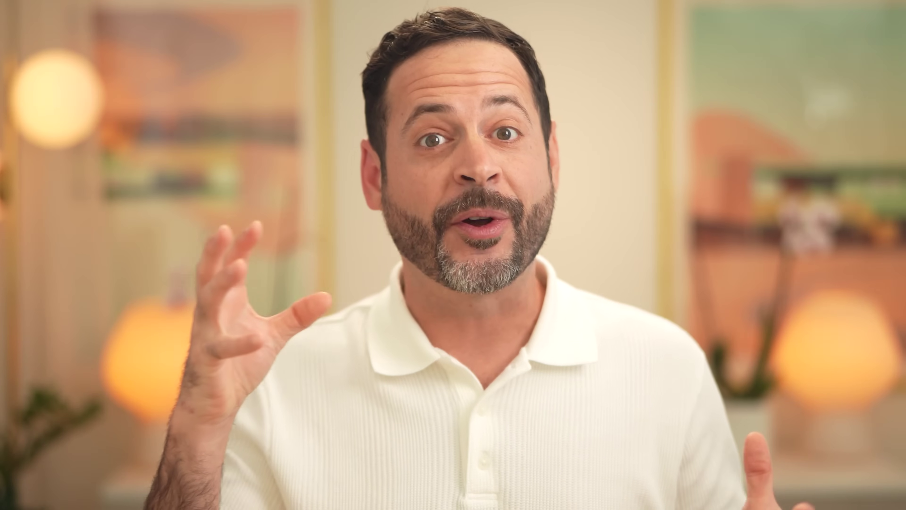
pyautogui.moveTo(328, 327); pyautogui.dragTo(326, 317)
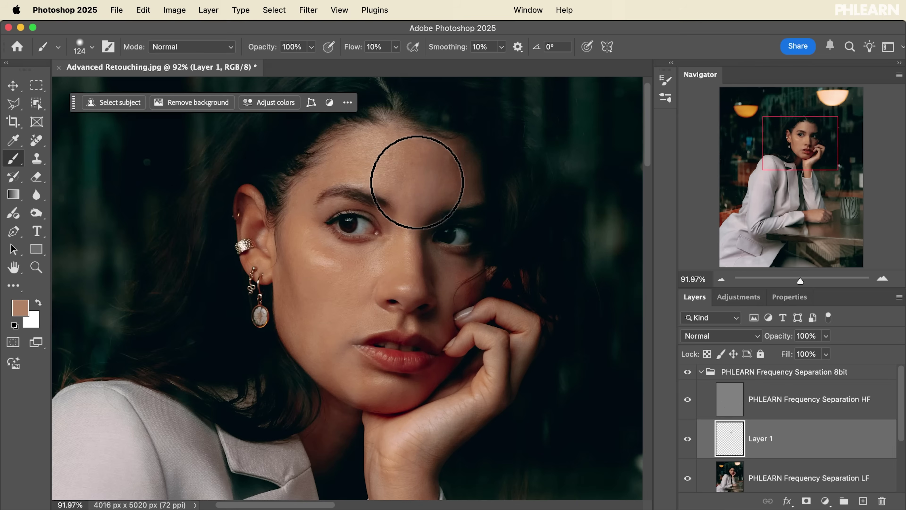
pyautogui.keyDown('alt'); pyautogui.click(446, 181); pyautogui.keyUp('alt')
pyautogui.keyDown('alt'); pyautogui.click(446, 166); pyautogui.keyUp('alt')
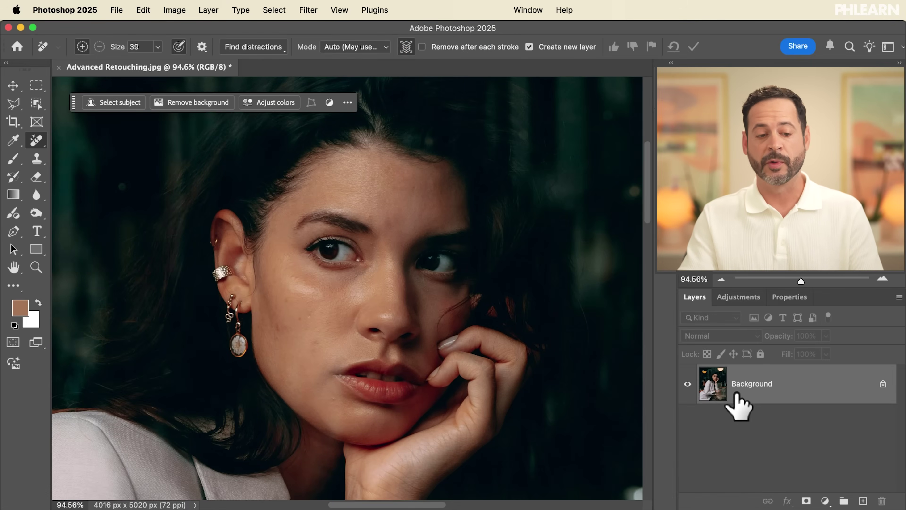
# Choose the Remove Tool and paint over the blemishes on the woman's cheek beside the earring
pyautogui.rightClick(36, 140)
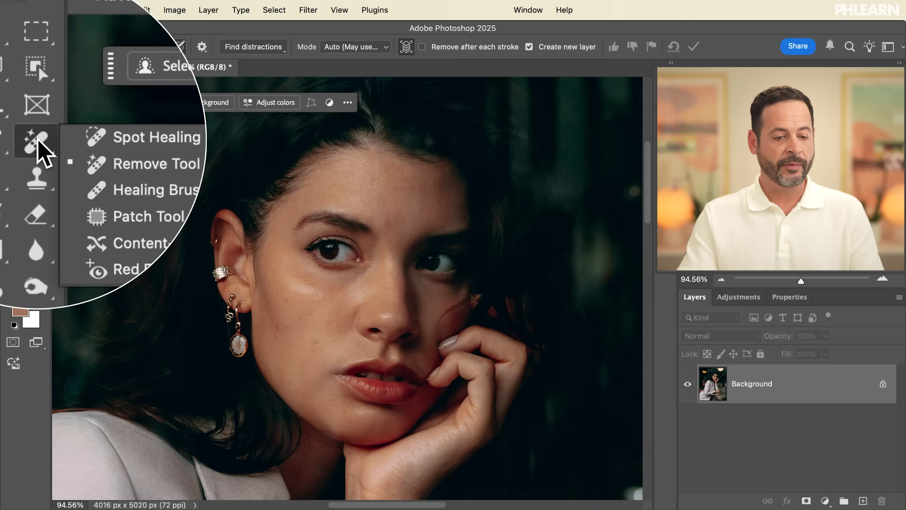
pyautogui.click(99, 157)
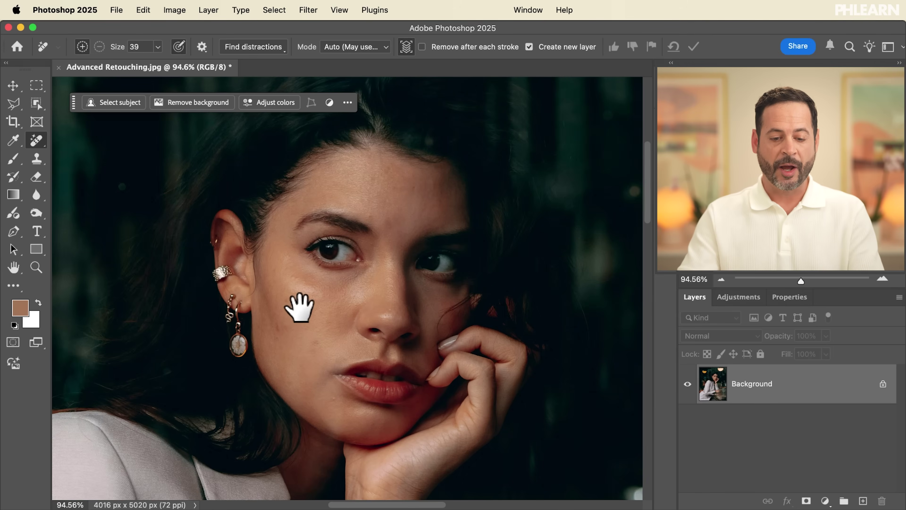
pyautogui.moveTo(306, 351)
pyautogui.mouseDown()
pyautogui.moveTo(347, 328)
pyautogui.moveTo(357, 305)
pyautogui.moveTo(354, 366)
pyautogui.mouseUp()
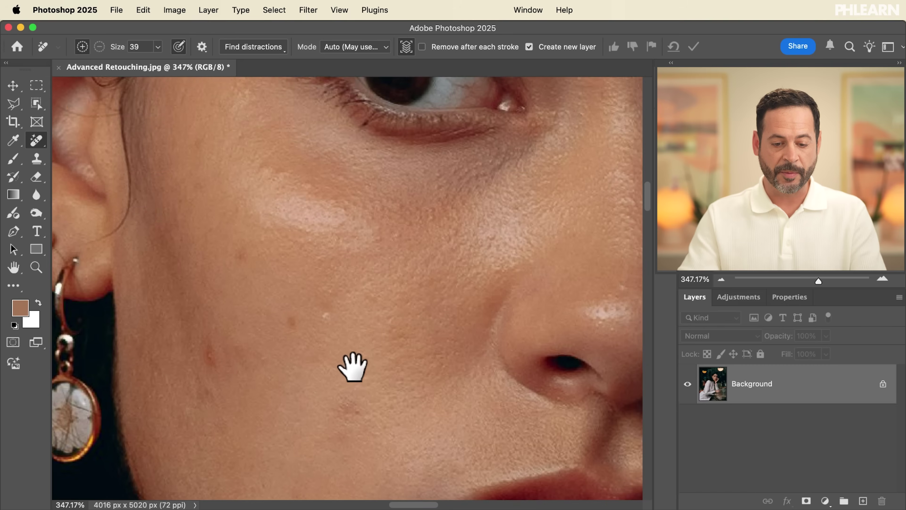
pyautogui.click(330, 319)
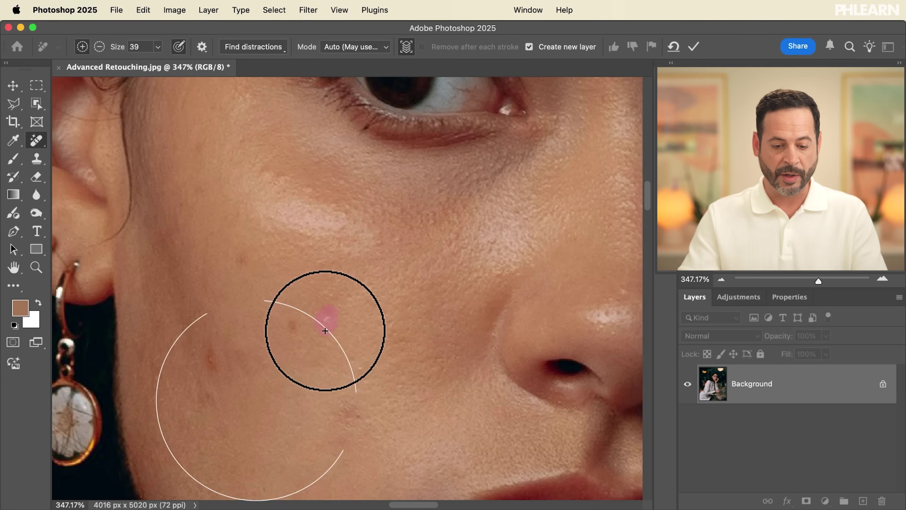
pyautogui.click(299, 328)
pyautogui.moveTo(203, 345)
pyautogui.mouseDown()
pyautogui.moveTo(208, 377)
pyautogui.moveTo(212, 348)
pyautogui.moveTo(213, 359)
pyautogui.mouseUp()
pyautogui.moveTo(357, 415)
pyautogui.mouseDown()
pyautogui.moveTo(348, 404)
pyautogui.moveTo(340, 439)
pyautogui.mouseUp()
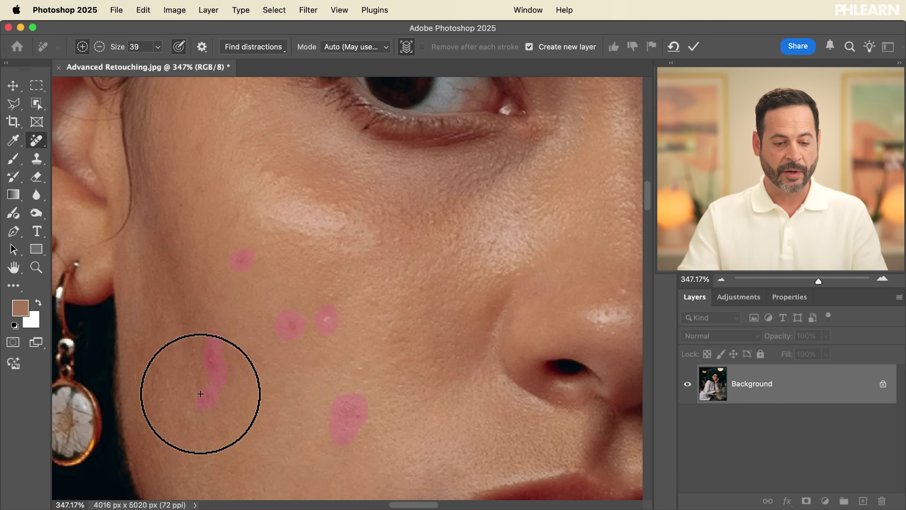
# Mark the blemishes on the temple, above the inner eyebrow and on the forehead for removal
pyautogui.moveTo(223, 307); pyautogui.dragTo(277, 431)
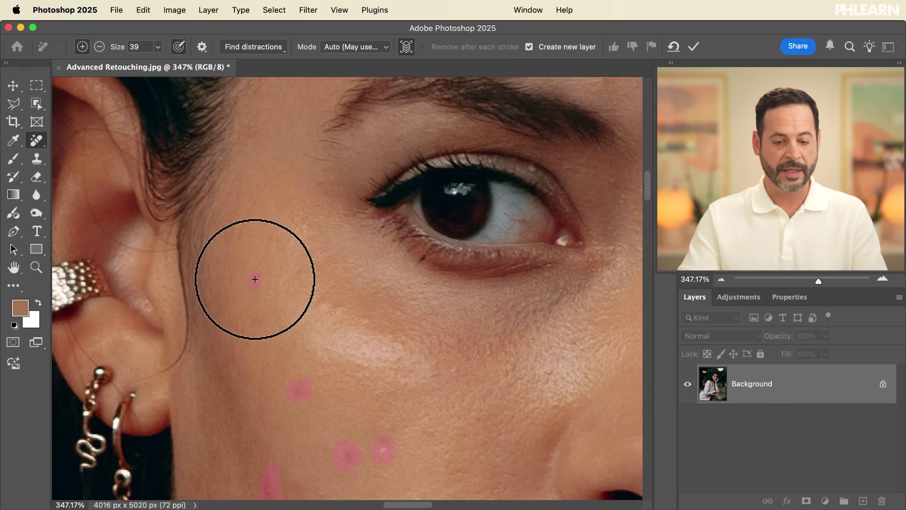
pyautogui.moveTo(303, 254); pyautogui.dragTo(262, 330)
pyautogui.moveTo(457, 201); pyautogui.dragTo(320, 273)
pyautogui.click(456, 237)
pyautogui.moveTo(477, 277); pyautogui.dragTo(350, 377)
pyautogui.moveTo(459, 223); pyautogui.dragTo(446, 239)
# Change the Remove Tool's overlay color to Chartreuse
pyautogui.click(202, 46)
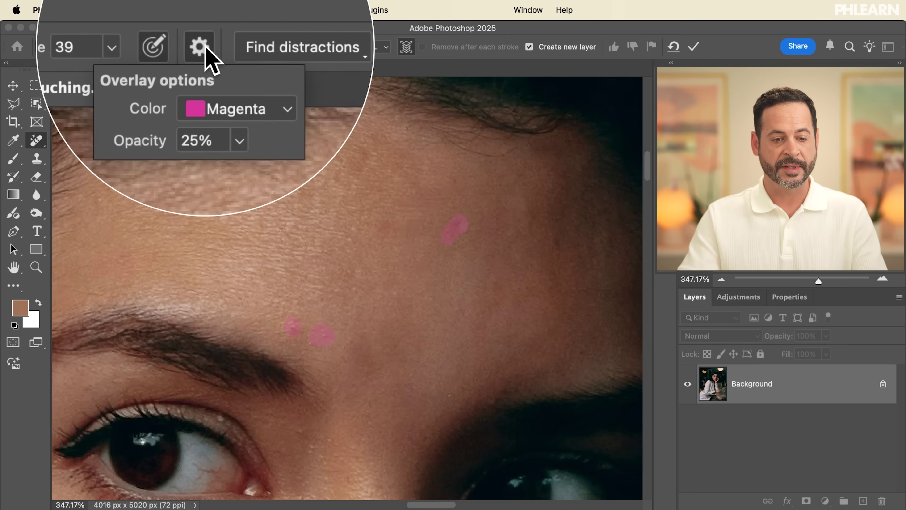
pyautogui.click(214, 76)
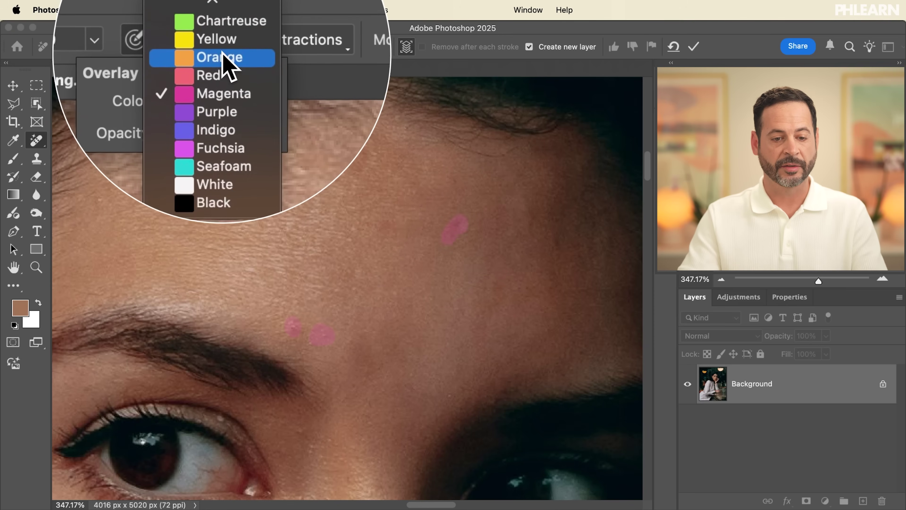
pyautogui.click(231, 42)
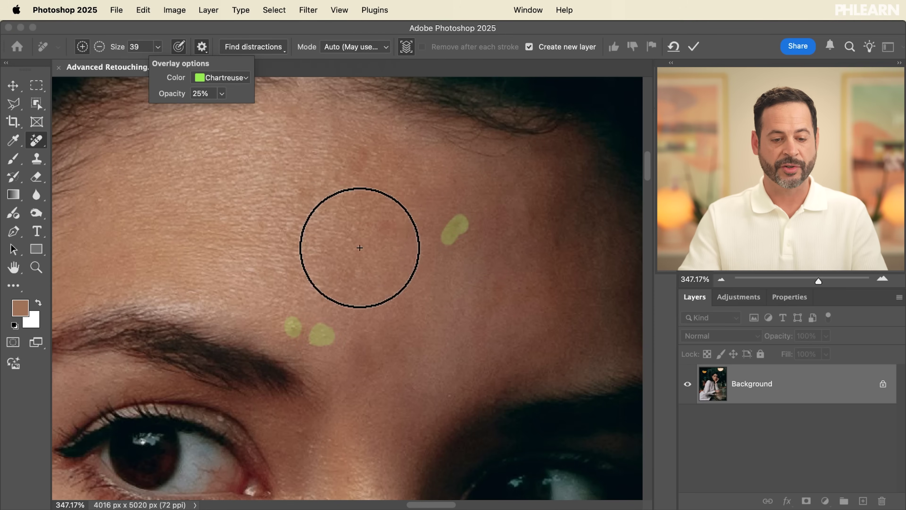
# Mark the blemish on the tip of the nose and the spot below the corner of the mouth for removal
pyautogui.moveTo(405, 409)
pyautogui.mouseDown()
pyautogui.moveTo(278, 217)
pyautogui.moveTo(289, 130)
pyautogui.mouseUp()
pyautogui.moveTo(314, 393); pyautogui.dragTo(354, 249)
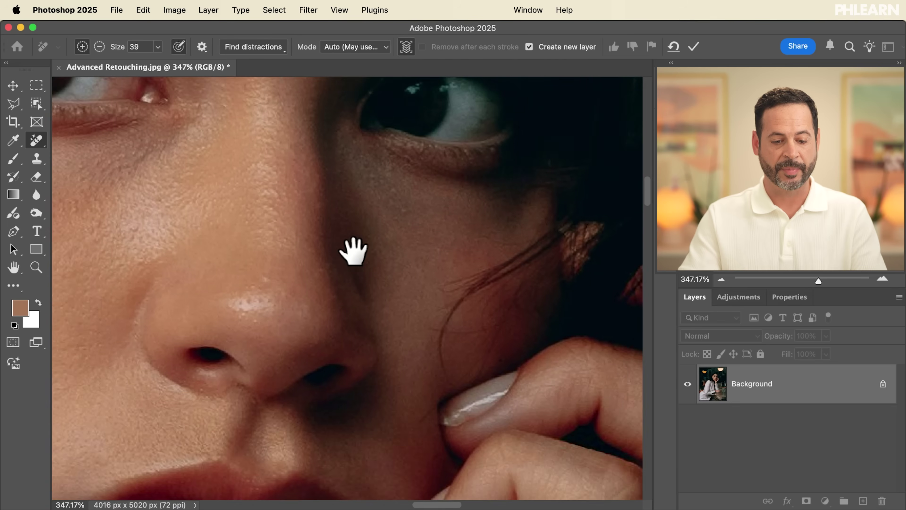
pyautogui.moveTo(337, 335); pyautogui.dragTo(334, 211)
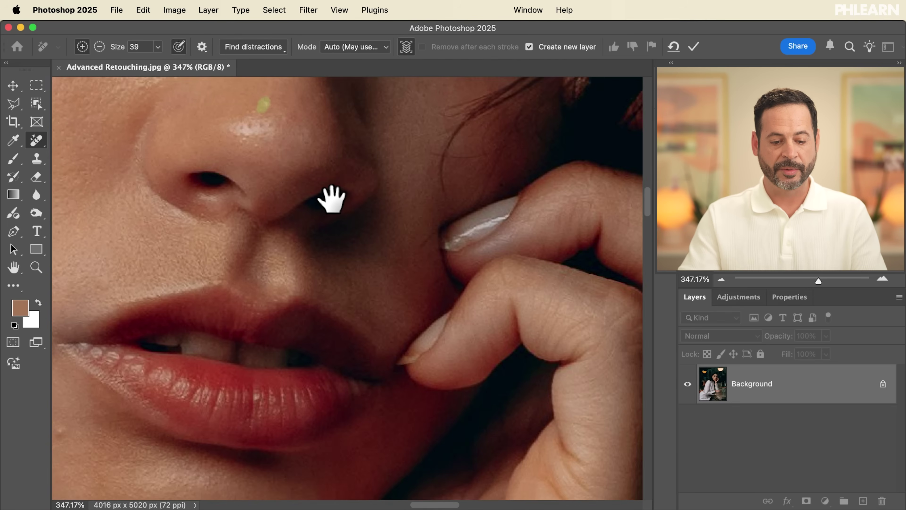
pyautogui.moveTo(130, 373); pyautogui.dragTo(274, 293)
pyautogui.moveTo(209, 352); pyautogui.dragTo(208, 350)
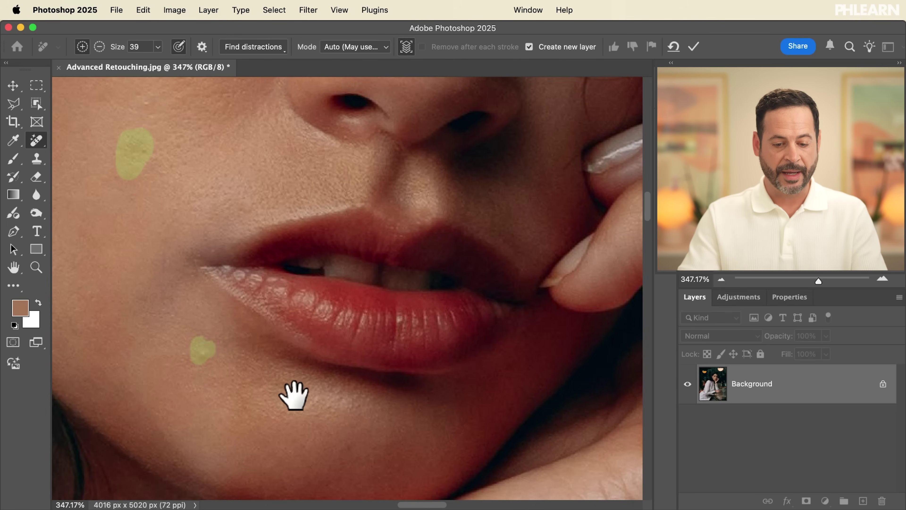
pyautogui.moveTo(311, 425); pyautogui.dragTo(475, 305)
# Mark the small spots under the eye, on the upper eyelid and near the forehead hairline for removal
pyautogui.moveTo(268, 255)
pyautogui.mouseDown()
pyautogui.moveTo(327, 371)
pyautogui.moveTo(325, 455)
pyautogui.mouseUp()
pyautogui.moveTo(368, 374); pyautogui.dragTo(342, 404)
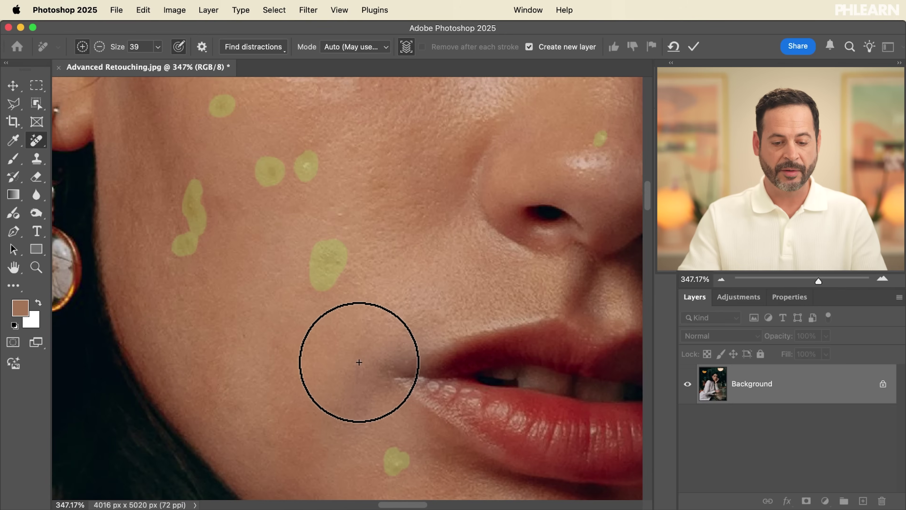
pyautogui.moveTo(400, 140); pyautogui.dragTo(365, 317)
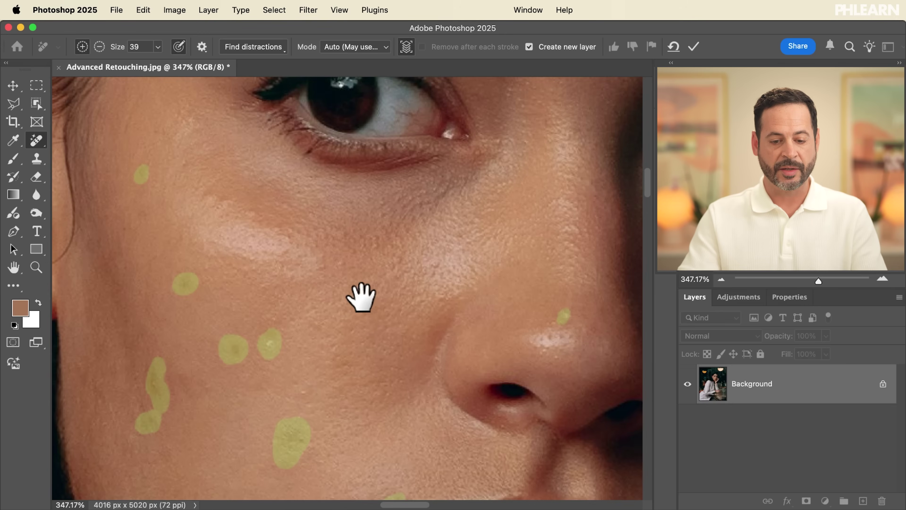
pyautogui.moveTo(365, 246); pyautogui.dragTo(416, 436)
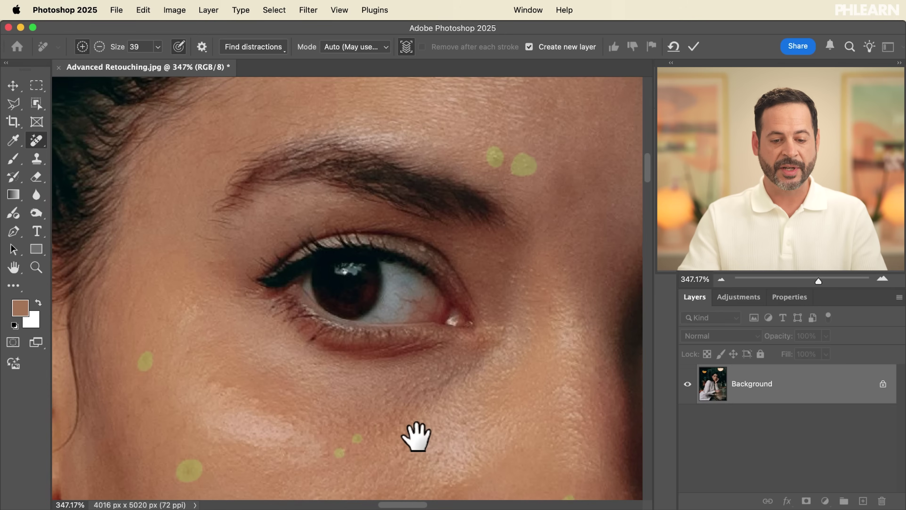
pyautogui.moveTo(417, 392)
pyautogui.mouseDown()
pyautogui.moveTo(410, 385)
pyautogui.moveTo(421, 386)
pyautogui.mouseUp()
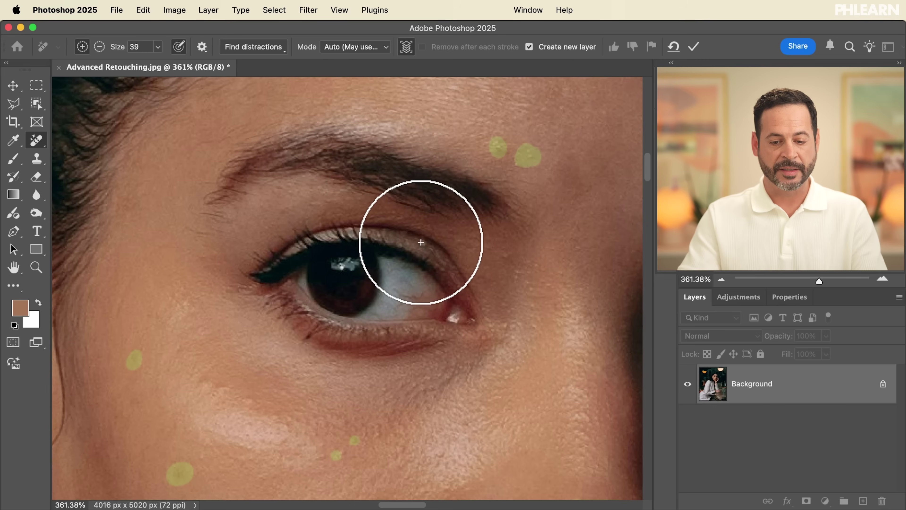
pyautogui.scroll(-4, 421, 375)
pyautogui.moveTo(385, 390); pyautogui.dragTo(318, 411)
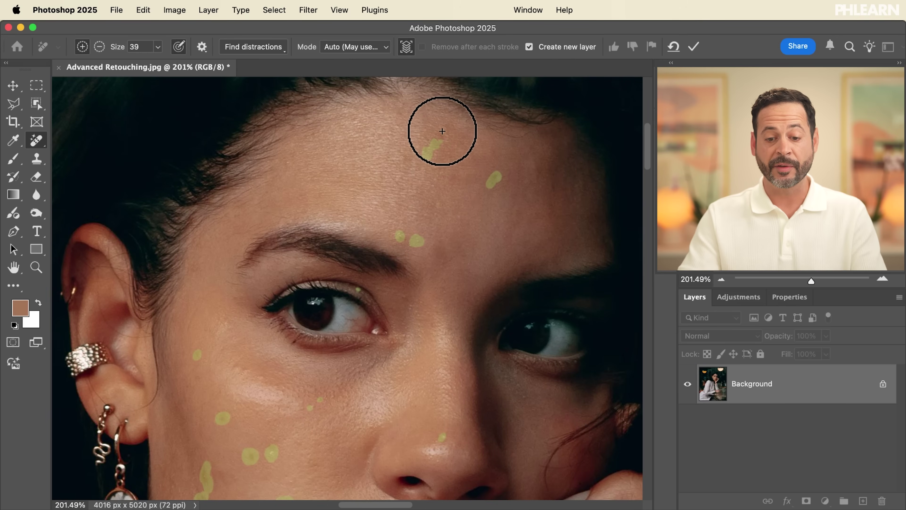
# Mark the remaining spots near the earlobe, above the upper lip and beside the mouth, and apply the removal to all marked areas
pyautogui.moveTo(396, 335); pyautogui.dragTo(395, 186)
pyautogui.moveTo(359, 336); pyautogui.dragTo(344, 173)
pyautogui.moveTo(330, 322); pyautogui.dragTo(288, 131)
pyautogui.moveTo(287, 369); pyautogui.dragTo(520, 338)
pyautogui.moveTo(478, 86)
pyautogui.mouseDown()
pyautogui.moveTo(379, 230)
pyautogui.moveTo(367, 491)
pyautogui.mouseUp()
pyautogui.moveTo(375, 350); pyautogui.dragTo(345, 382)
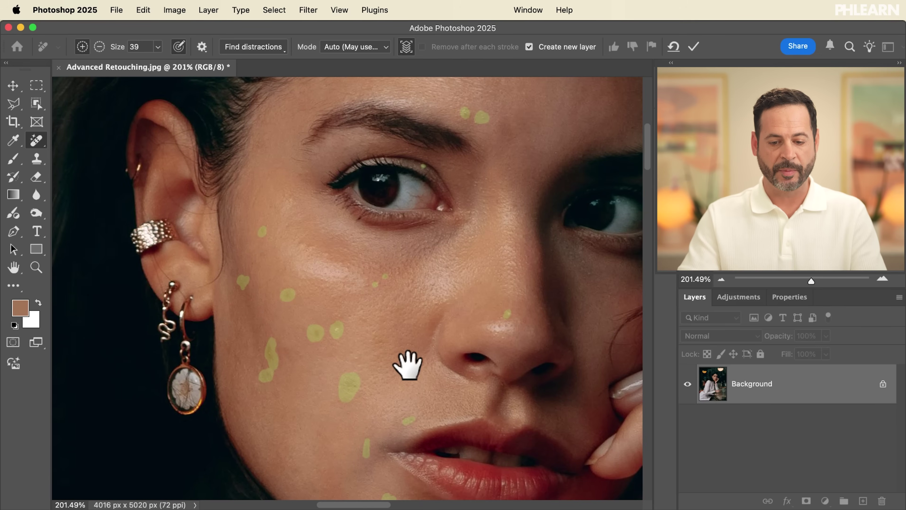
pyautogui.moveTo(407, 365); pyautogui.dragTo(392, 338)
pyautogui.moveTo(328, 315); pyautogui.dragTo(356, 314)
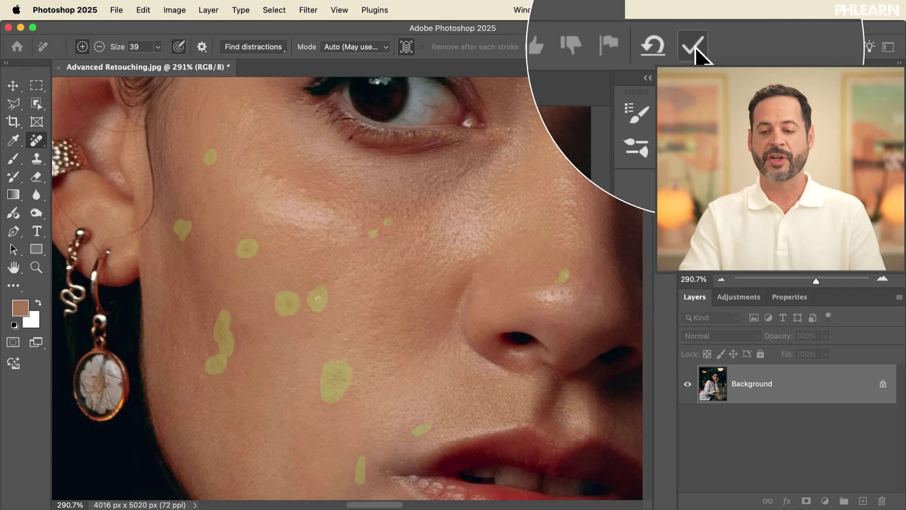
pyautogui.click(693, 47)
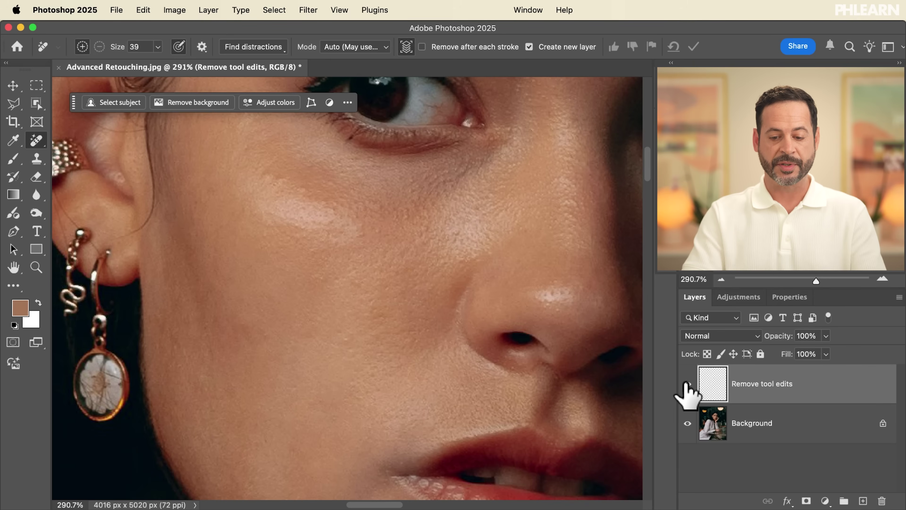
# Examine the retouched skin up close and zoomed out, comparing it with the Remove tool edits layer hidden
pyautogui.moveTo(553, 186); pyautogui.dragTo(467, 475)
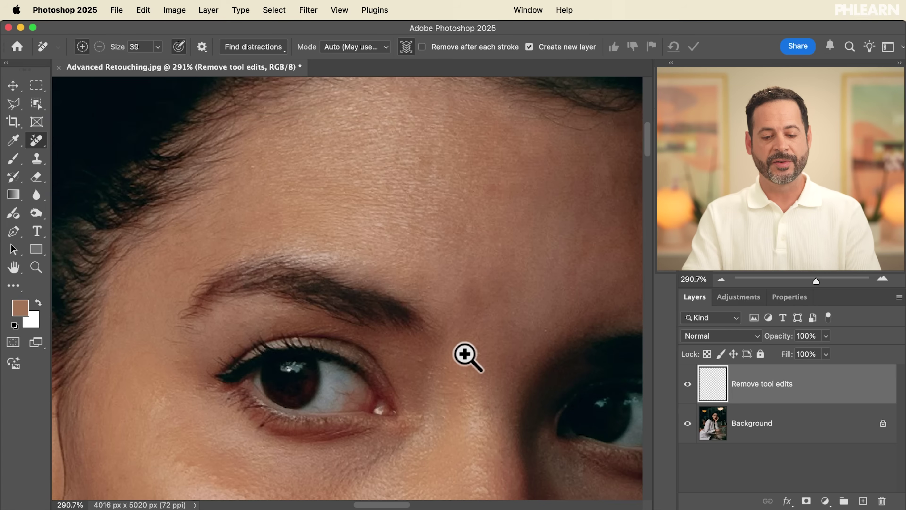
pyautogui.moveTo(467, 356); pyautogui.dragTo(410, 362)
pyautogui.moveTo(481, 459); pyautogui.dragTo(407, 334)
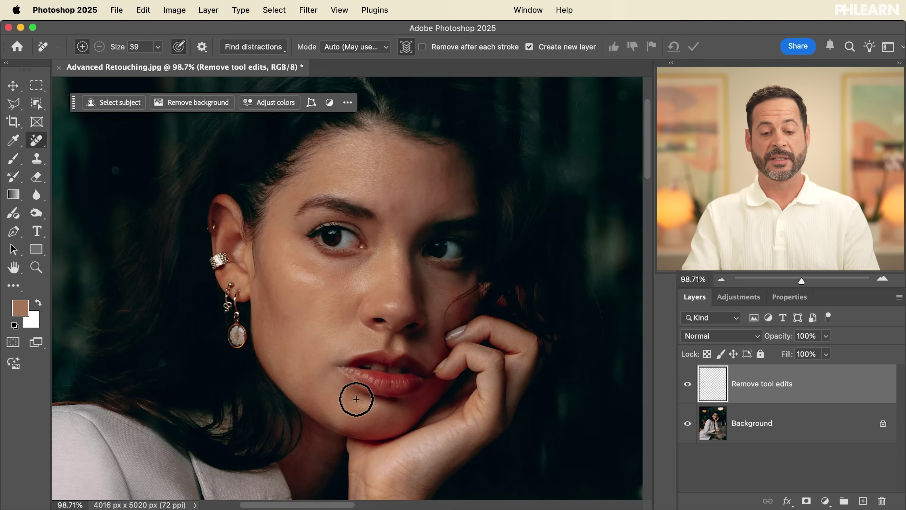
pyautogui.scroll(-5, 495, 330)
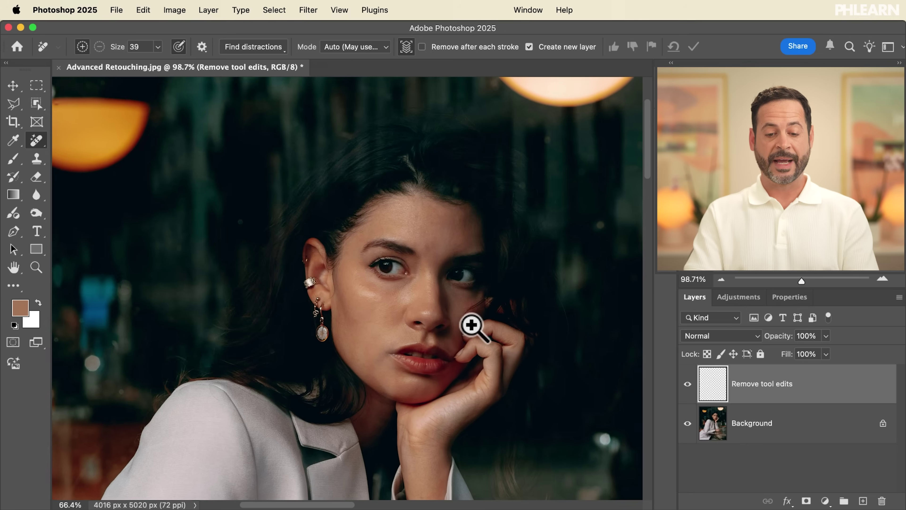
pyautogui.moveTo(326, 319); pyautogui.dragTo(276, 312)
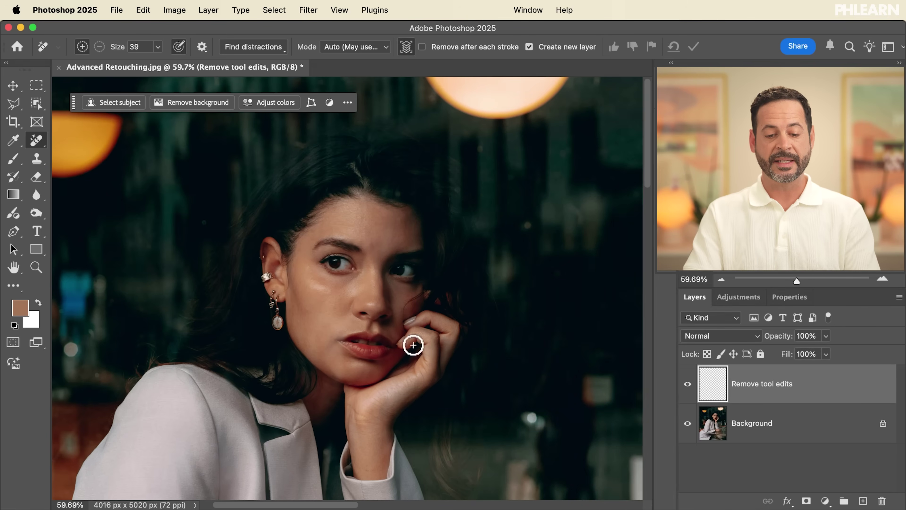
pyautogui.moveTo(317, 323); pyautogui.dragTo(406, 320)
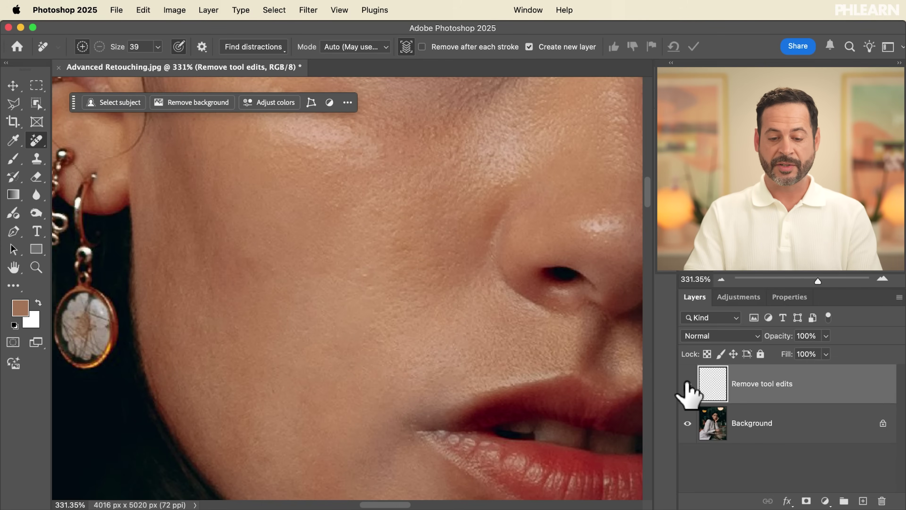
pyautogui.moveTo(509, 338); pyautogui.dragTo(298, 342)
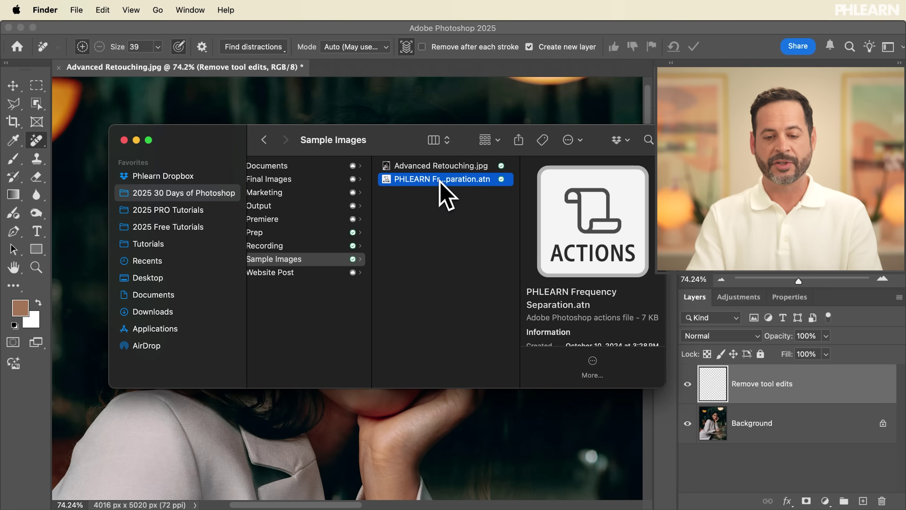
# Return from Finder to Photoshop and display the Actions list over the portrait
pyautogui.click(509, 32)
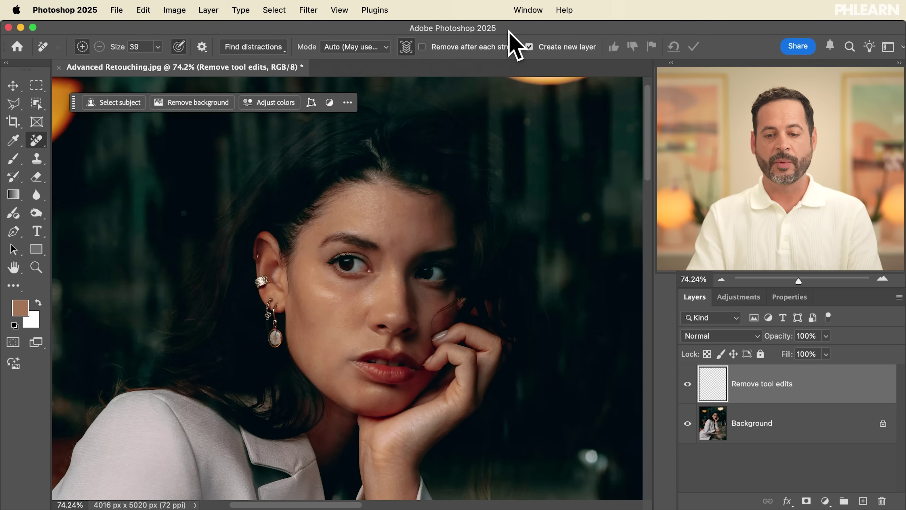
pyautogui.click(528, 10)
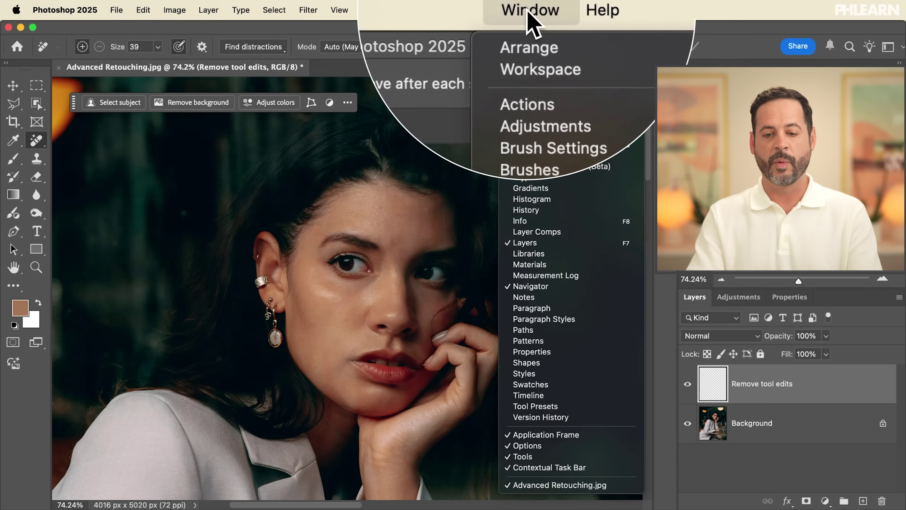
pyautogui.click(545, 60)
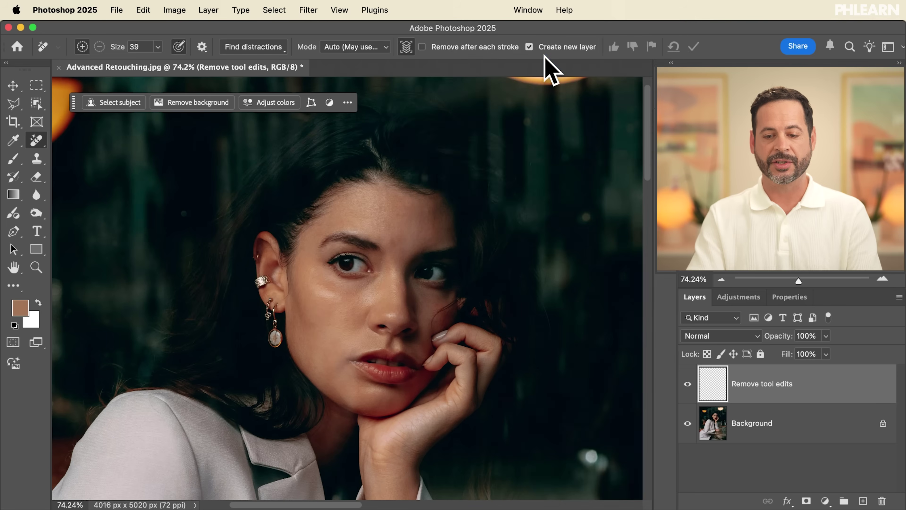
pyautogui.moveTo(504, 232); pyautogui.dragTo(565, 367)
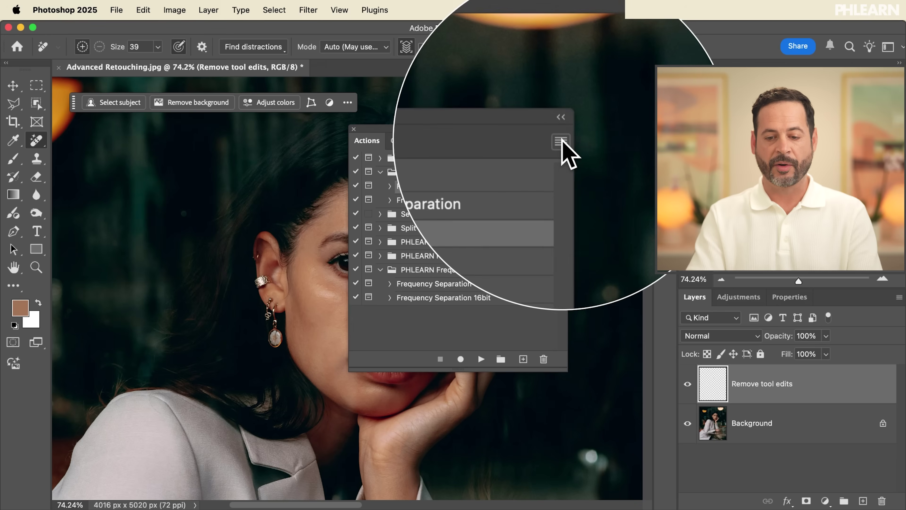
# Load the PHLEARN Frequency Separation.atn actions file from the Frequency Separation Action folder and expand the newly loaded set
pyautogui.click(561, 141)
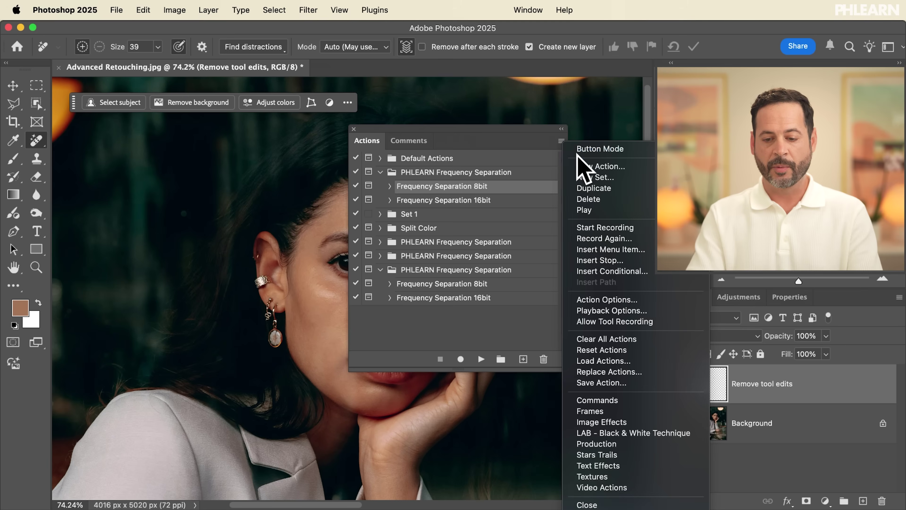
pyautogui.click(610, 361)
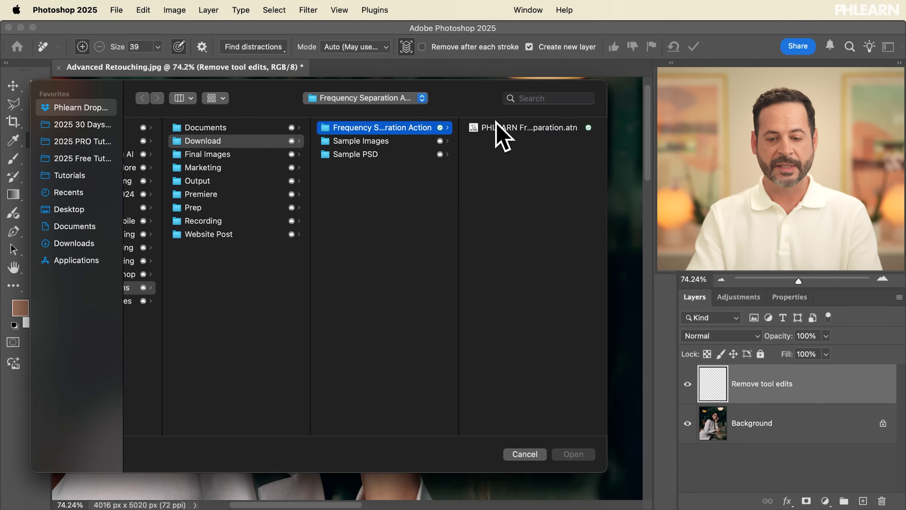
pyautogui.click(496, 126)
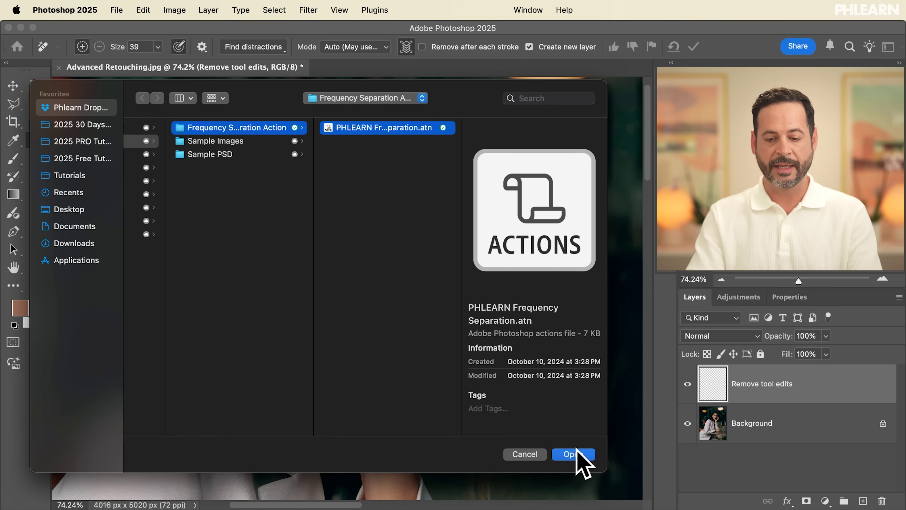
pyautogui.click(573, 454)
pyautogui.click(380, 312)
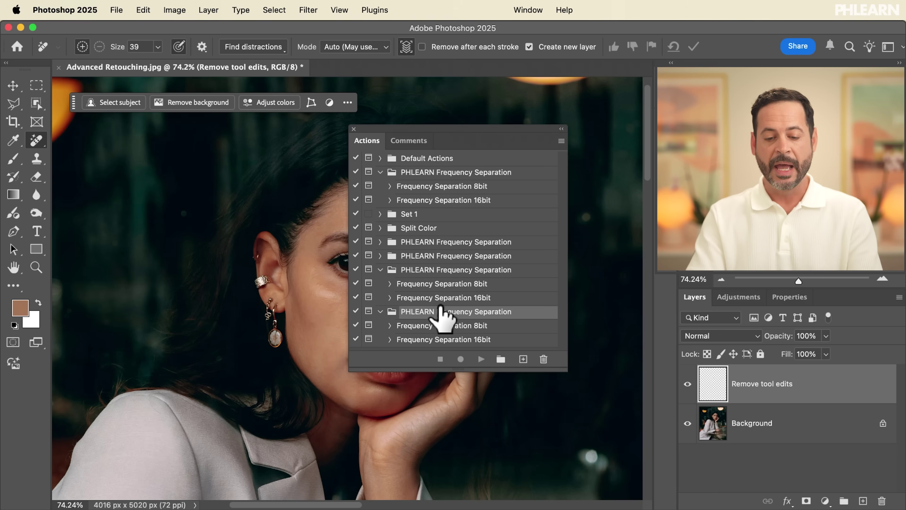
# Select the Frequency Separation 8bit action in the newly loaded set and check the image's bit depth
pyautogui.click(422, 328)
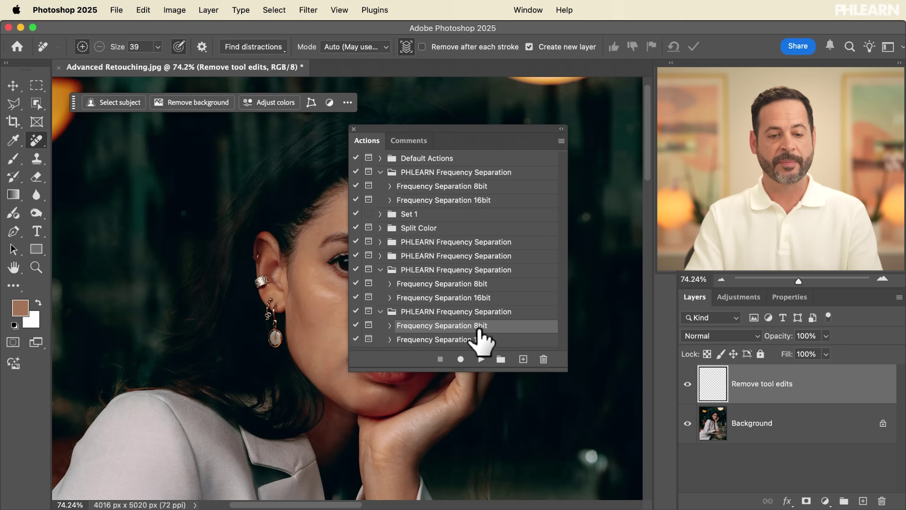
pyautogui.click(174, 10)
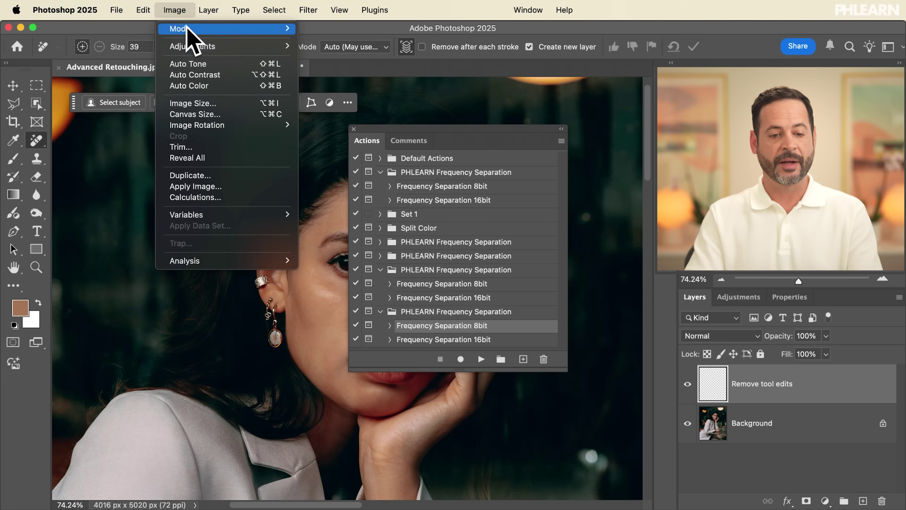
pyautogui.moveTo(180, 27)
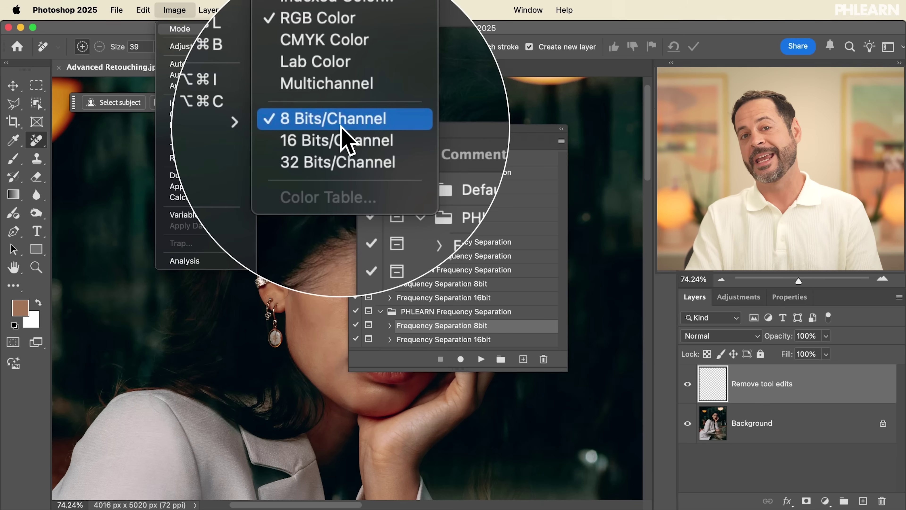
pyautogui.click(468, 131)
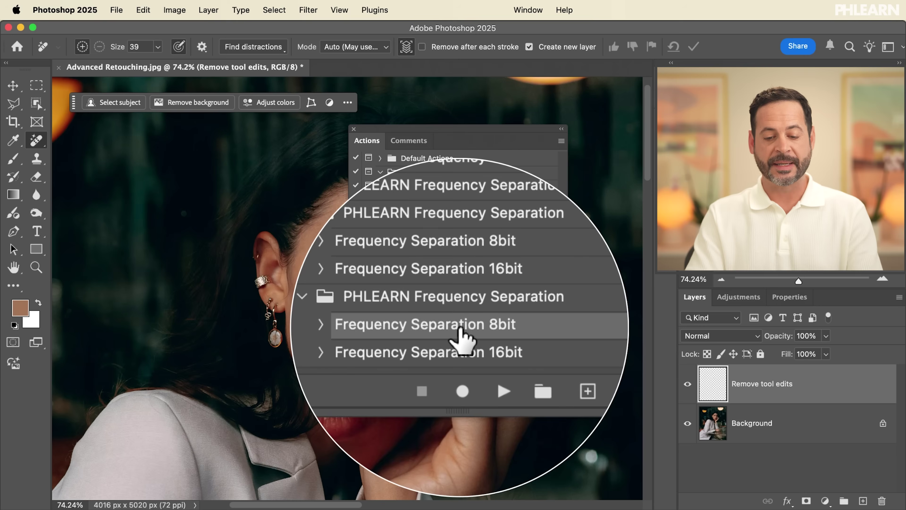
# Run the Frequency Separation 8bit action with a blur radius of 10 pixels and close the Actions list
pyautogui.click(482, 359)
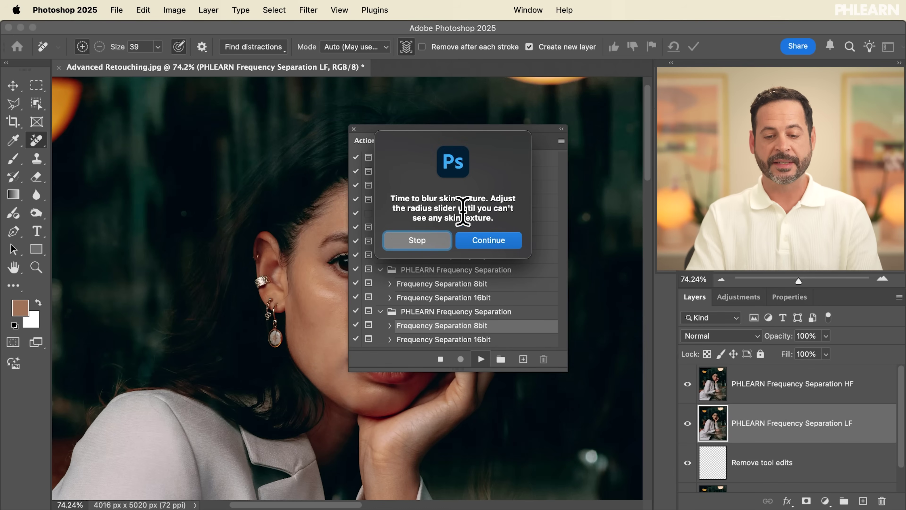
pyautogui.click(478, 243)
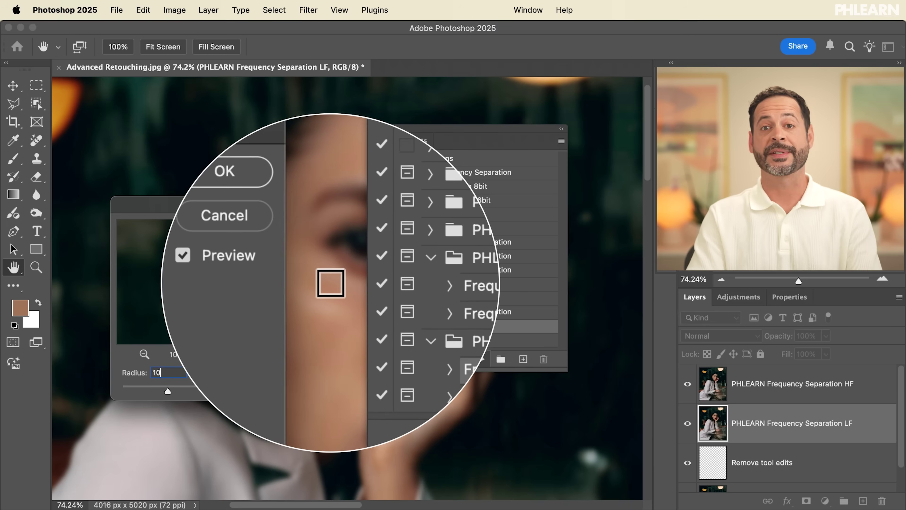
pyautogui.click(276, 227)
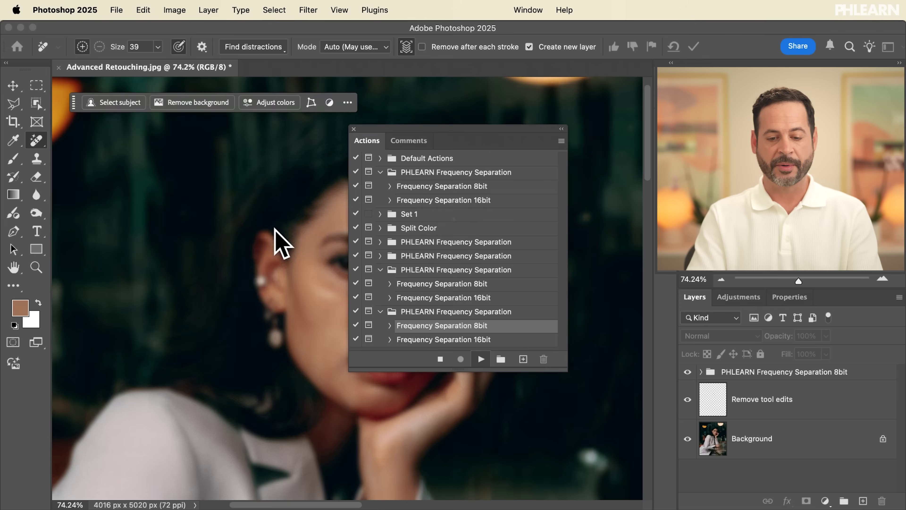
pyautogui.click(484, 314)
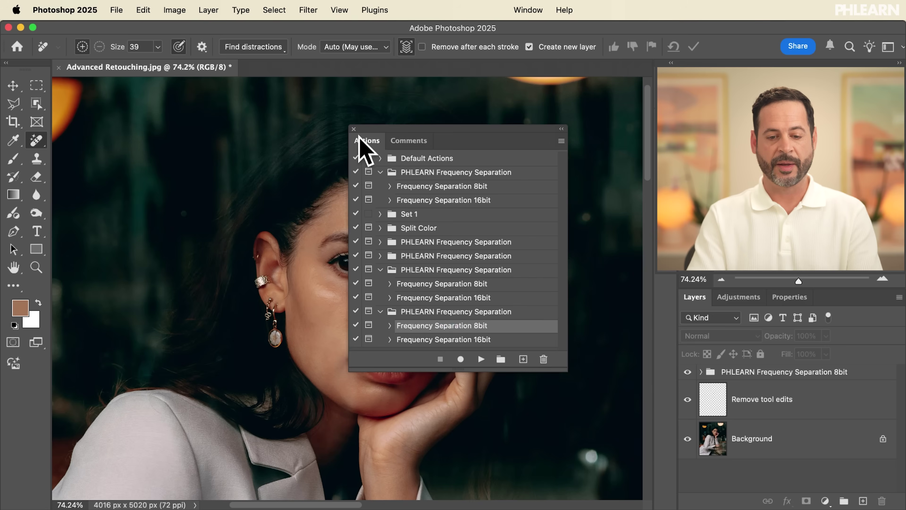
pyautogui.click(354, 129)
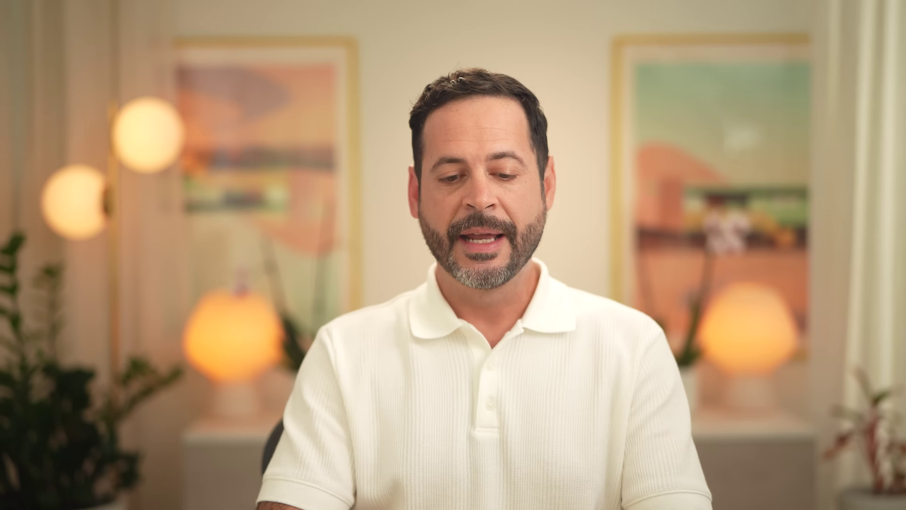
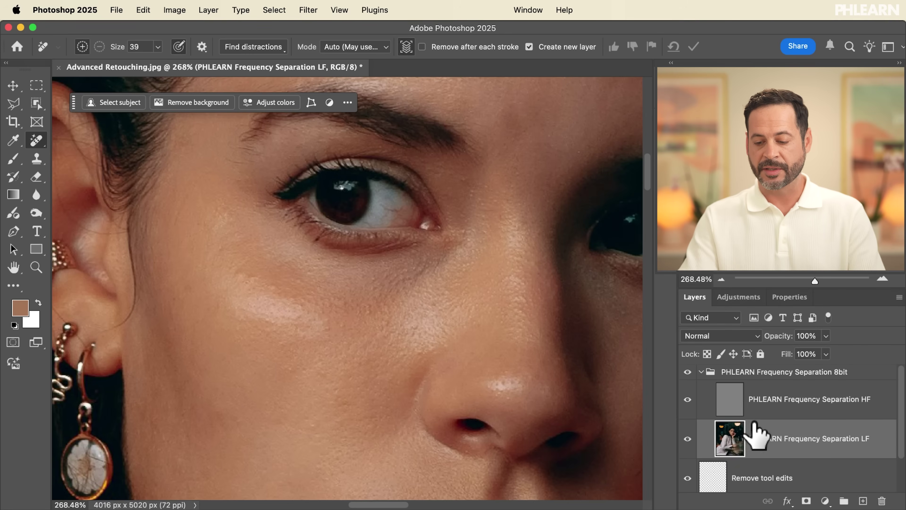
# Add a blank layer above the low-frequency layer and sample the cheek's bright highlight color for the Brush tool
pyautogui.click(863, 501)
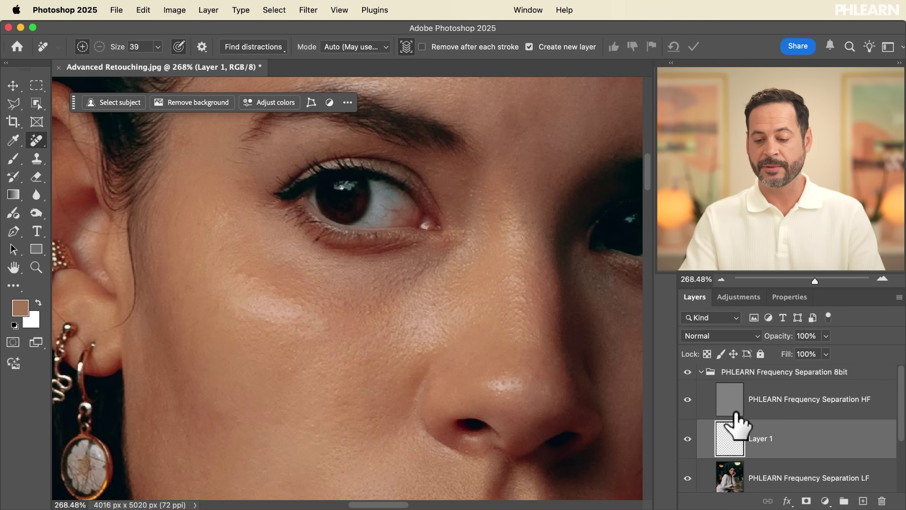
pyautogui.click(688, 399)
pyautogui.click(688, 400)
pyautogui.press('b')
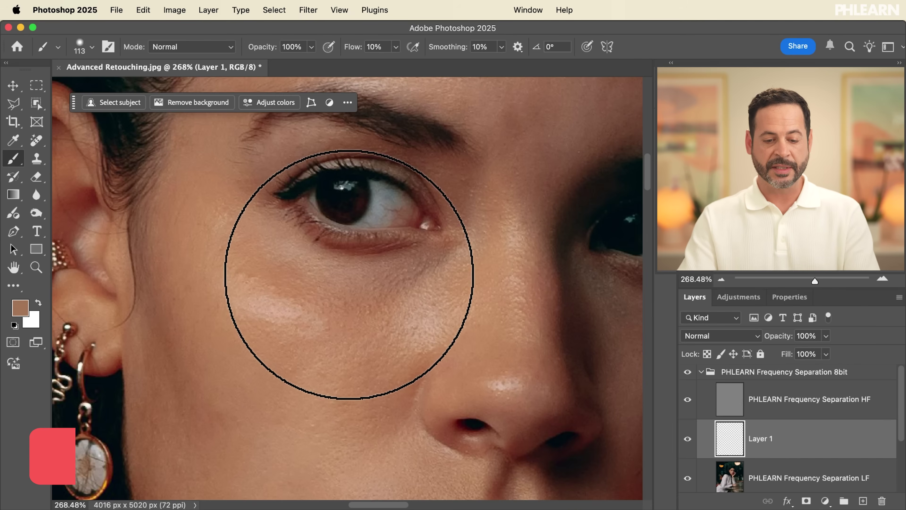
pyautogui.keyDown('alt'); pyautogui.click(272, 312); pyautogui.keyUp('alt')
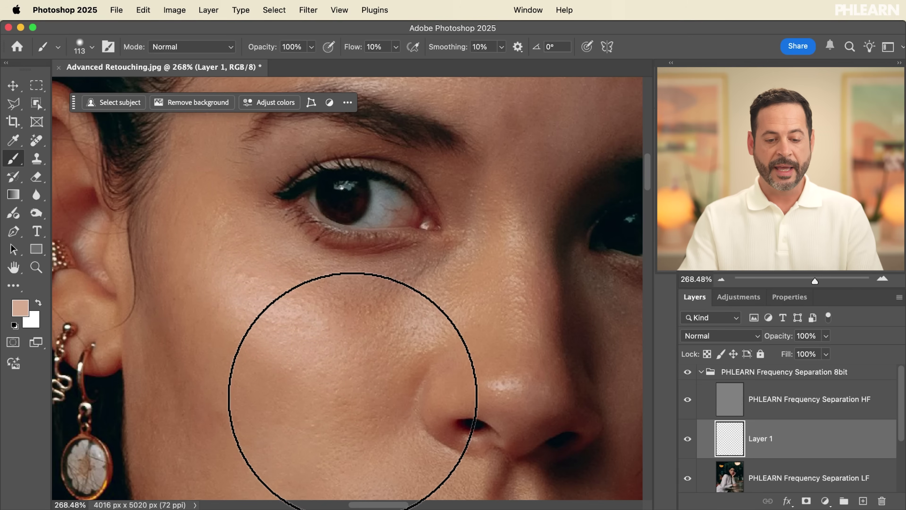
# Brush the sampled highlight color over the cheek on the blank layer and compare the area with the layer hidden and shown
pyautogui.click(688, 440)
pyautogui.click(687, 439)
pyautogui.click(687, 439)
pyautogui.click(688, 439)
pyautogui.moveTo(260, 346); pyautogui.dragTo(309, 340)
pyautogui.click(688, 438)
pyautogui.click(688, 438)
pyautogui.click(688, 438)
pyautogui.click(688, 438)
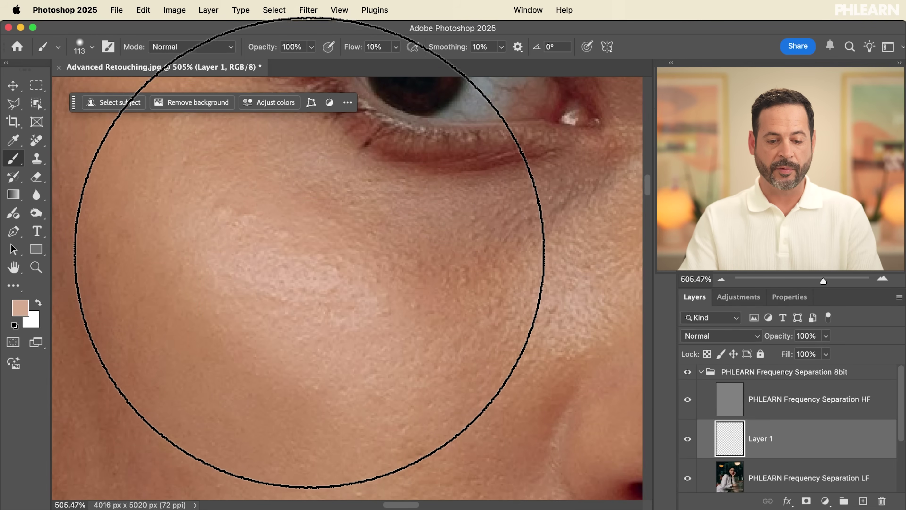
# Hide the high-frequency layer, compare the blurred cheek with and without the painted layer, and show both layers again
pyautogui.click(687, 399)
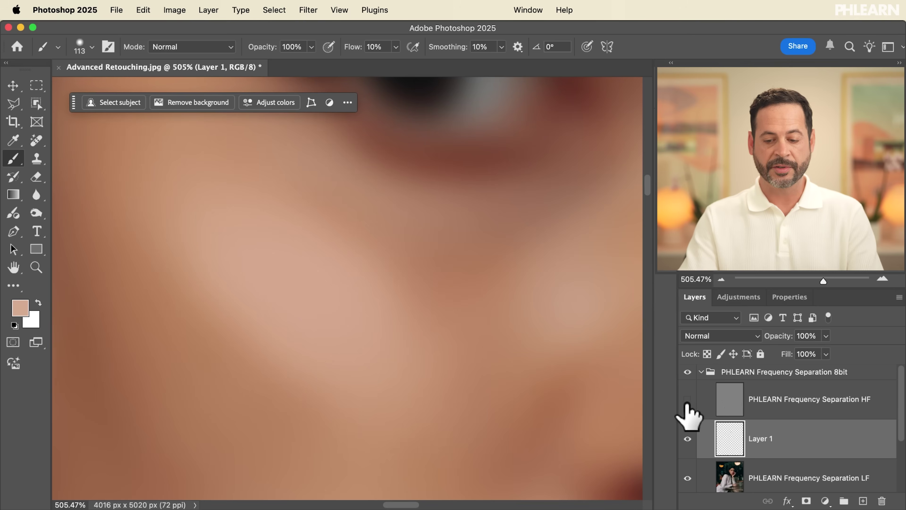
pyautogui.click(689, 438)
pyautogui.click(688, 438)
pyautogui.click(688, 439)
pyautogui.click(689, 439)
pyautogui.click(689, 439)
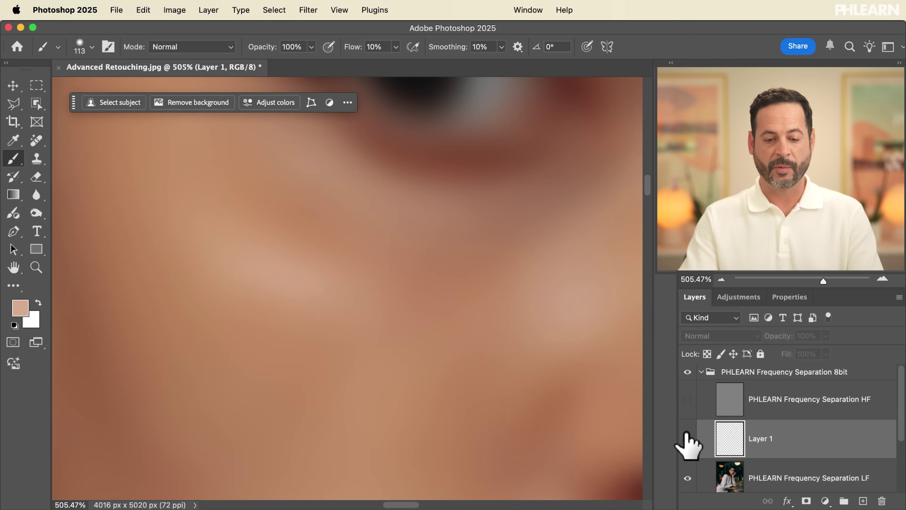
pyautogui.click(689, 439)
pyautogui.click(687, 399)
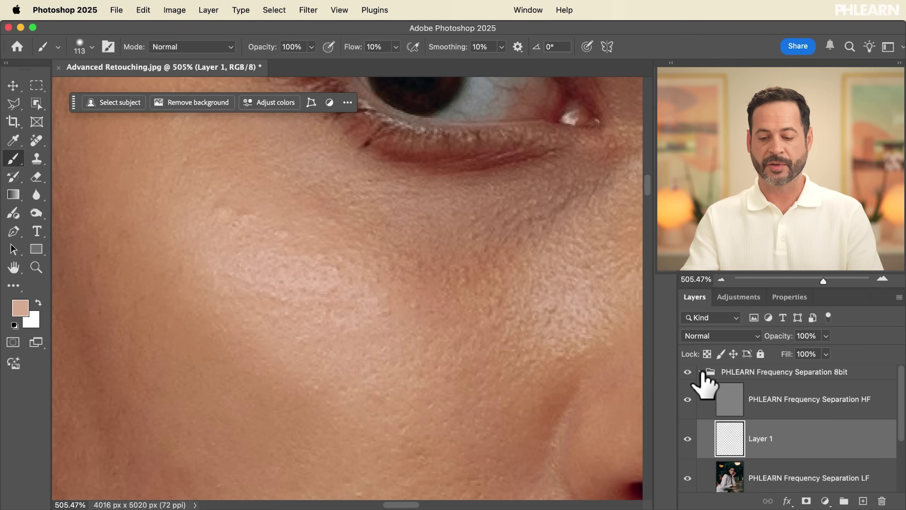
# Collapse the frequency separation group and compare the whole face with the group hidden and shown
pyautogui.click(701, 372)
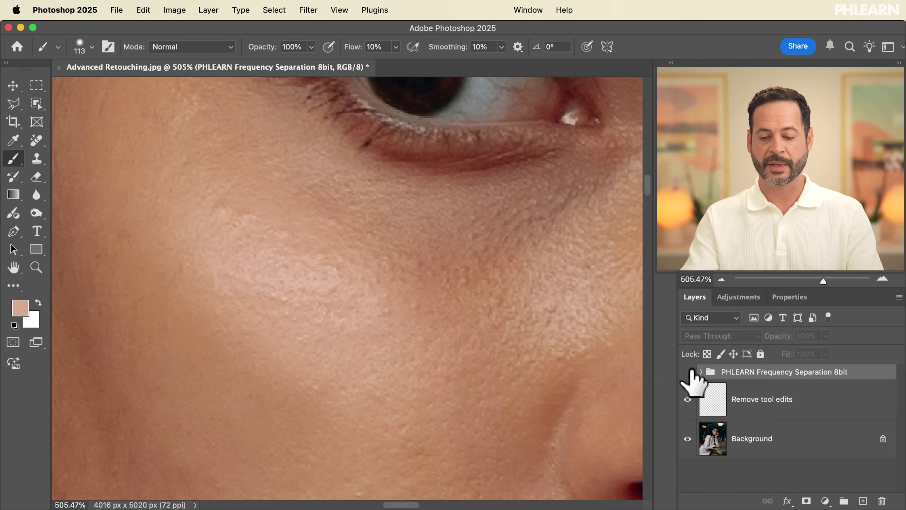
pyautogui.click(690, 372)
pyautogui.moveTo(502, 353); pyautogui.dragTo(428, 358)
pyautogui.moveTo(465, 392); pyautogui.dragTo(392, 345)
pyautogui.moveTo(509, 408); pyautogui.dragTo(491, 403)
pyautogui.scroll(5, 321, 342)
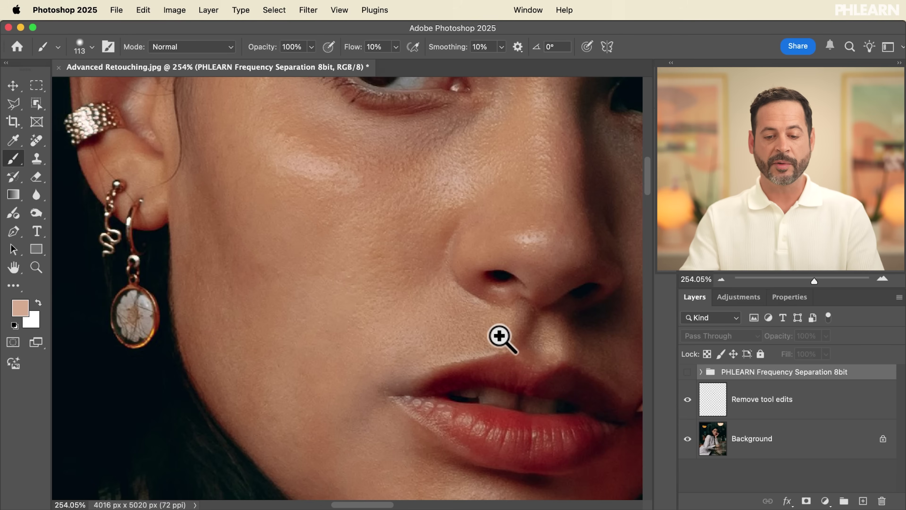
pyautogui.scroll(-7, 497, 338)
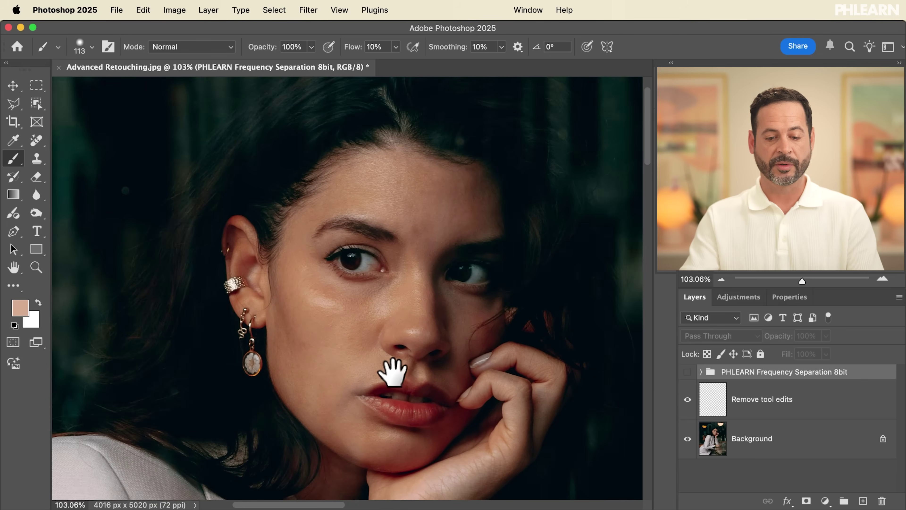
pyautogui.moveTo(391, 366); pyautogui.dragTo(385, 323)
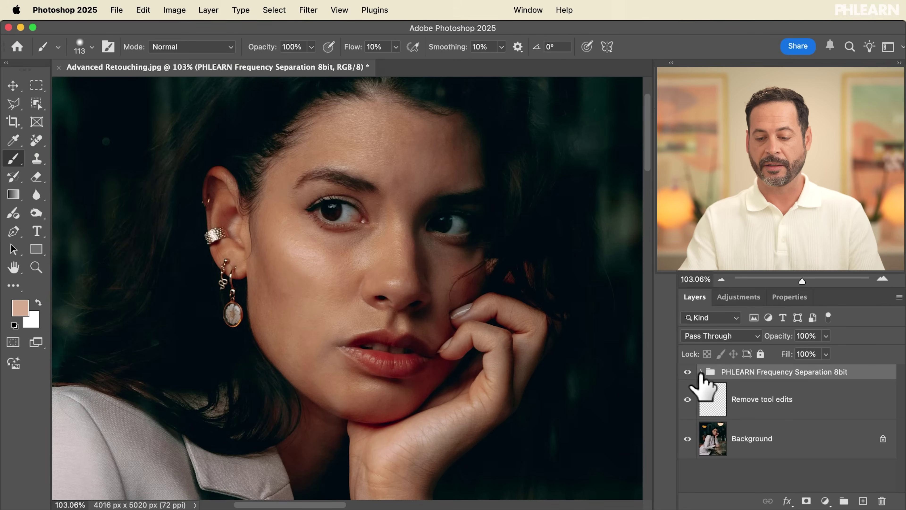
# Expand the frequency separation group and replace the test paint layer with a fresh blank layer between the HF and LF layers
pyautogui.click(700, 372)
pyautogui.click(775, 432)
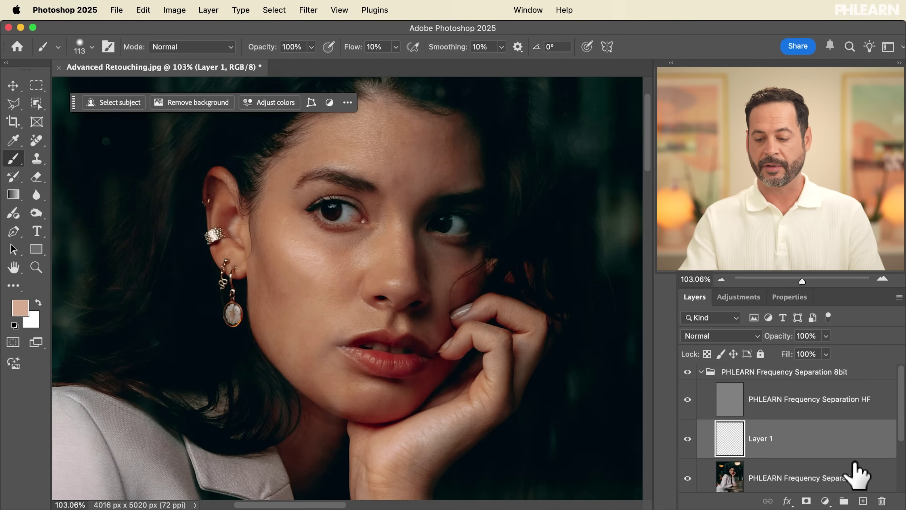
pyautogui.click(882, 500)
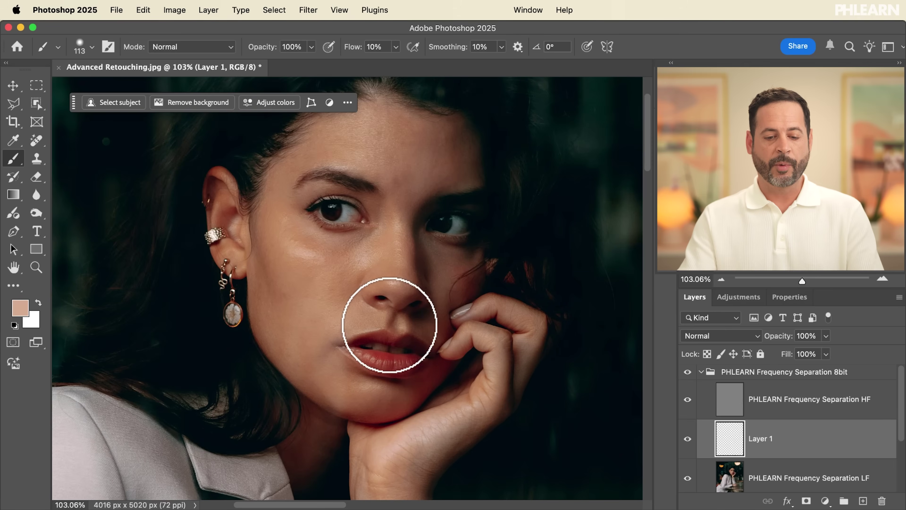
# Sample nearby skin tones and brush over the uneven patches on the cheek beside the nose
pyautogui.moveTo(371, 376); pyautogui.dragTo(418, 364)
pyautogui.moveTo(378, 296); pyautogui.dragTo(360, 337)
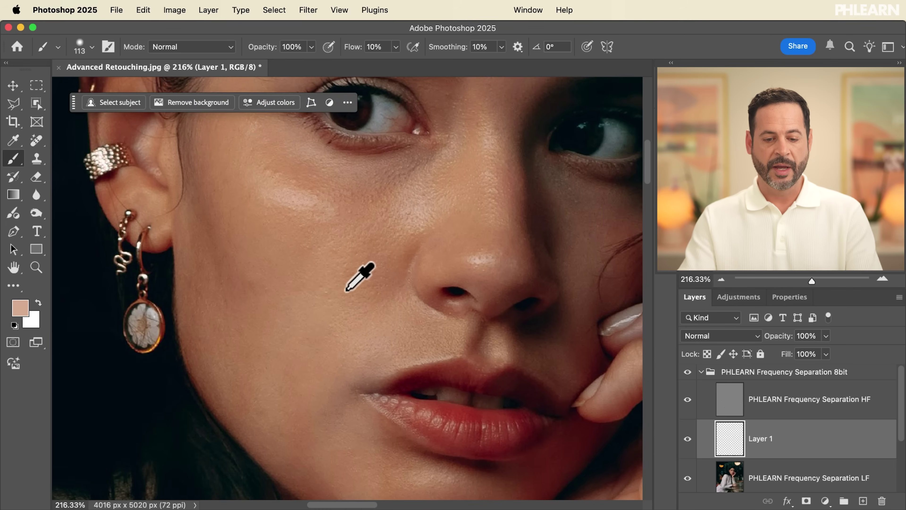
pyautogui.moveTo(375, 263)
pyautogui.keyDown('alt'); pyautogui.mouseDown()
pyautogui.moveTo(370, 223)
pyautogui.moveTo(366, 276)
pyautogui.mouseUp(); pyautogui.keyUp('alt')
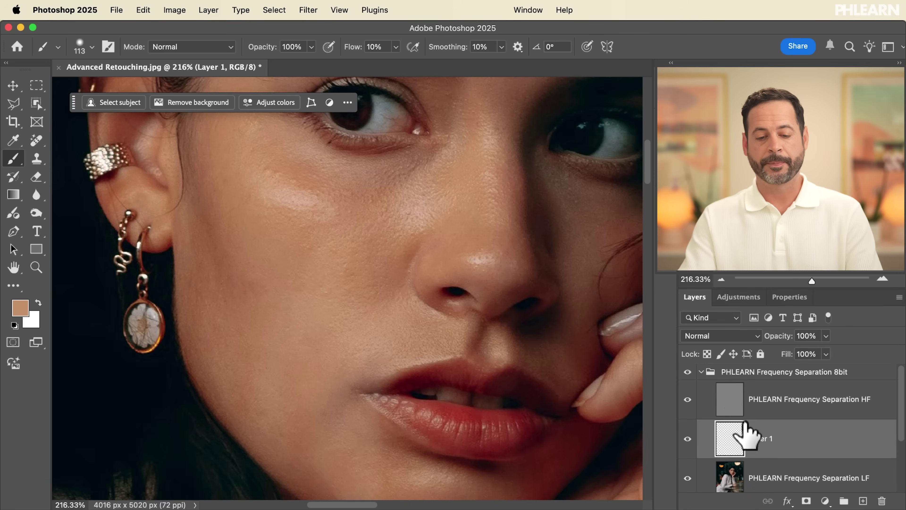
pyautogui.keyDown('alt'); pyautogui.click(330, 267); pyautogui.keyUp('alt')
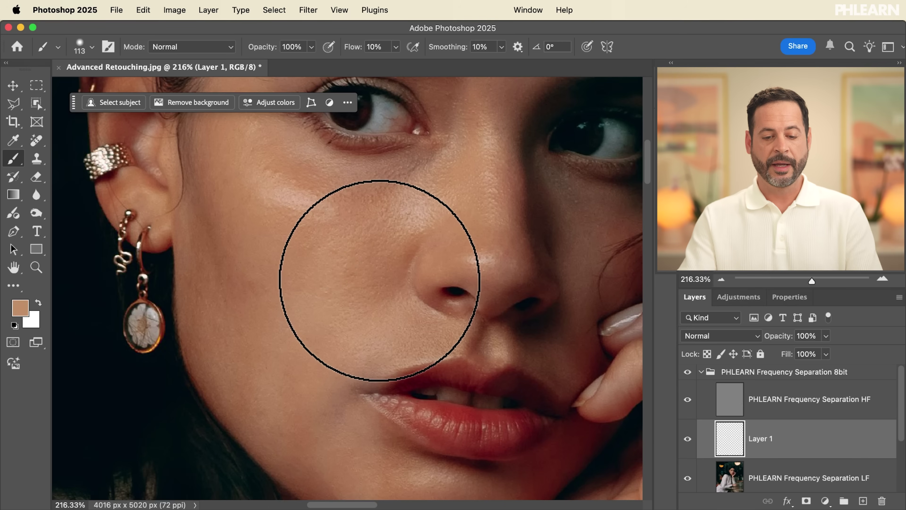
pyautogui.moveTo(368, 276)
pyautogui.mouseDown()
pyautogui.moveTo(407, 245)
pyautogui.moveTo(393, 269)
pyautogui.moveTo(408, 268)
pyautogui.moveTo(399, 247)
pyautogui.moveTo(372, 251)
pyautogui.moveTo(353, 268)
pyautogui.moveTo(392, 215)
pyautogui.moveTo(369, 244)
pyautogui.moveTo(379, 277)
pyautogui.moveTo(372, 287)
pyautogui.moveTo(362, 265)
pyautogui.moveTo(399, 257)
pyautogui.moveTo(424, 237)
pyautogui.moveTo(400, 238)
pyautogui.moveTo(394, 251)
pyautogui.moveTo(402, 245)
pyautogui.moveTo(387, 238)
pyautogui.moveTo(393, 211)
pyautogui.moveTo(386, 265)
pyautogui.mouseUp()
pyautogui.keyDown('alt'); pyautogui.click(337, 312); pyautogui.keyUp('alt')
pyautogui.moveTo(362, 309); pyautogui.dragTo(352, 274)
pyautogui.keyDown('alt'); pyautogui.click(314, 257); pyautogui.keyUp('alt')
pyautogui.keyDown('alt'); pyautogui.click(332, 265); pyautogui.keyUp('alt')
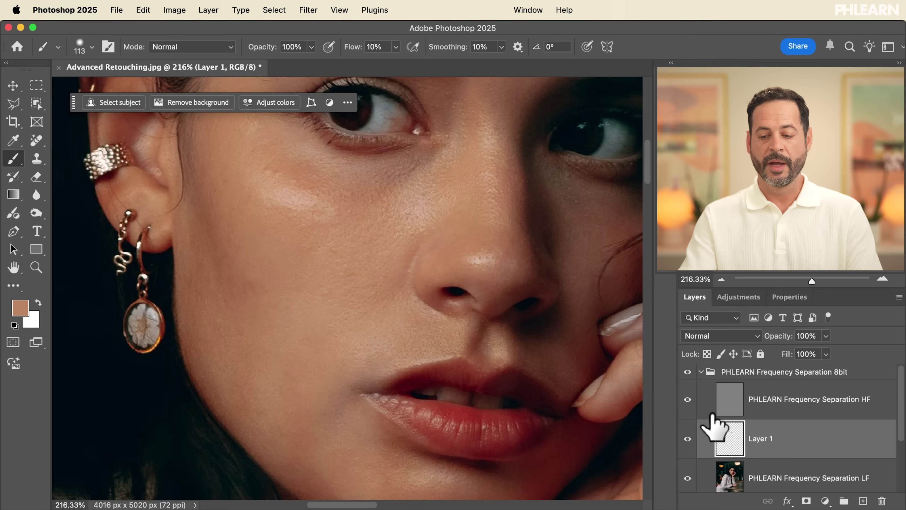
# Compare the cheek before and after painting by toggling the visibility of Layer 1
pyautogui.click(687, 441)
pyautogui.click(686, 441)
pyautogui.click(685, 440)
pyautogui.click(683, 440)
pyautogui.click(682, 438)
# Sample the surrounding skin tones and brush over the outer cheek beside the earring
pyautogui.moveTo(463, 359); pyautogui.dragTo(415, 368)
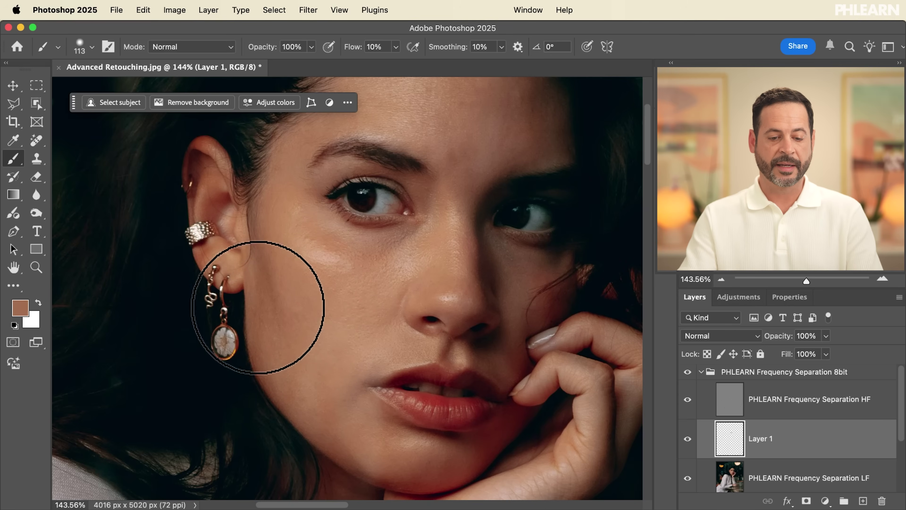
pyautogui.keyDown('alt'); pyautogui.click(259, 279); pyautogui.keyUp('alt')
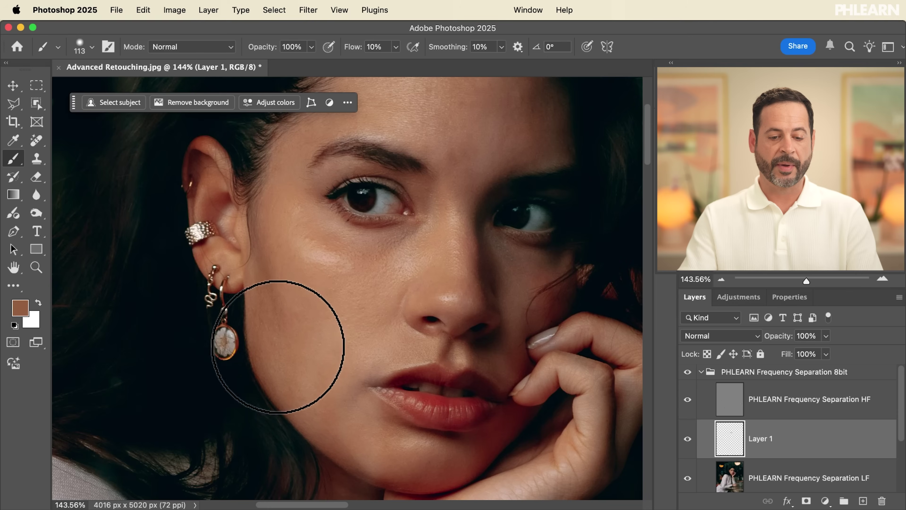
pyautogui.keyDown('alt'); pyautogui.click(285, 225); pyautogui.keyUp('alt')
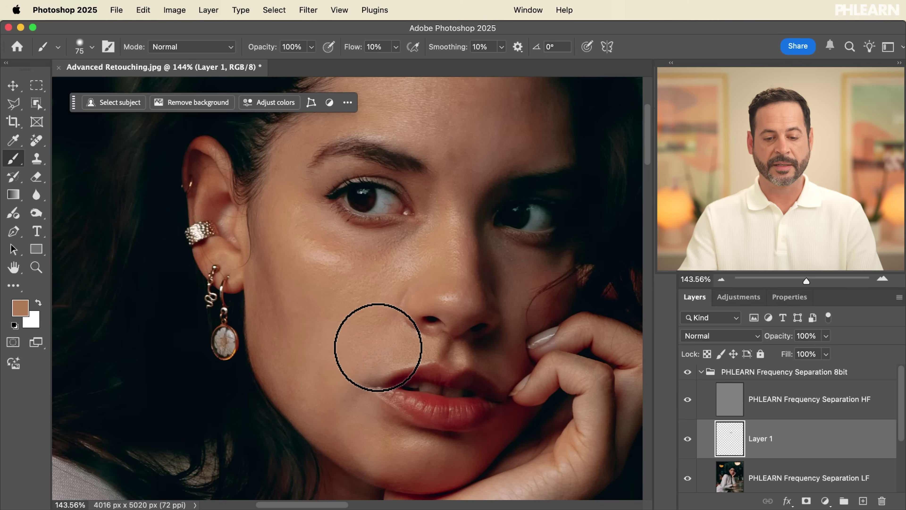
# Sample nearby skin and even out the tones under the inner eye and beside the nose with a 75 px brush, comparing before and after
pyautogui.keyDown('alt'); pyautogui.click(386, 237); pyautogui.keyUp('alt')
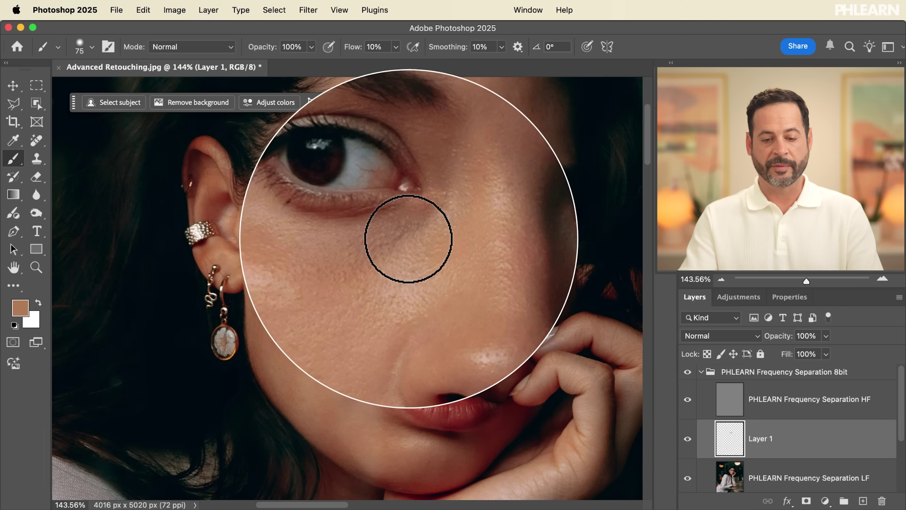
pyautogui.keyDown('alt'); pyautogui.click(372, 276); pyautogui.keyUp('alt')
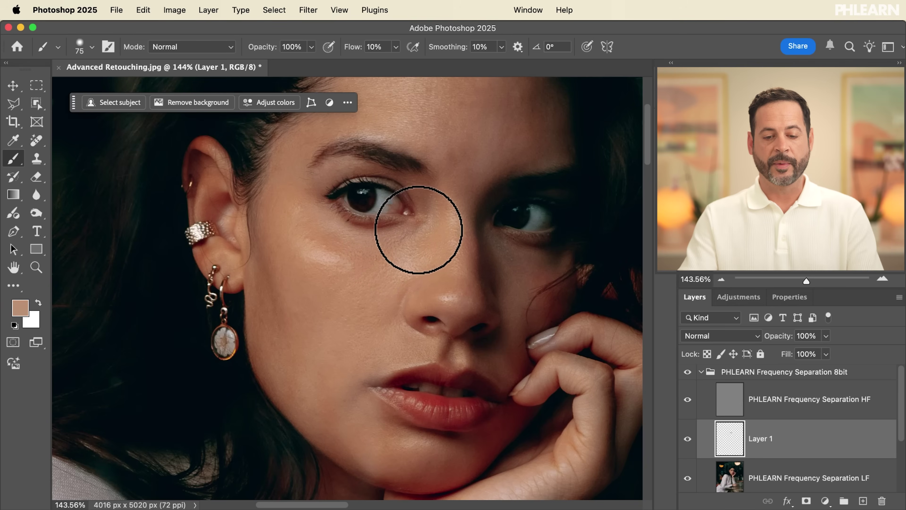
pyautogui.keyDown('alt'); pyautogui.click(439, 237); pyautogui.keyUp('alt')
pyautogui.keyDown('alt'); pyautogui.click(397, 258); pyautogui.keyUp('alt')
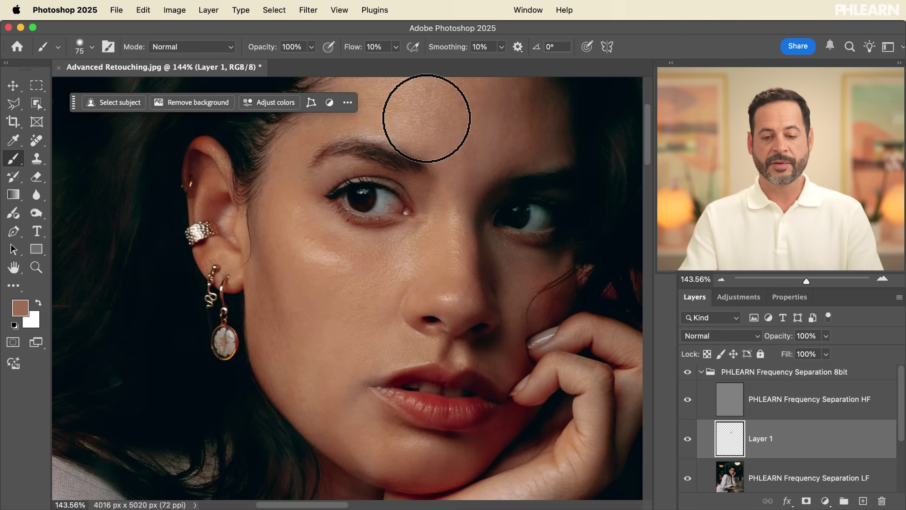
pyautogui.click(687, 438)
# Blend the uneven forehead tones down to between the eyebrows with a 124 px brush, resampling nearby skin colors
pyautogui.moveTo(474, 299)
pyautogui.mouseDown()
pyautogui.moveTo(435, 304)
pyautogui.moveTo(416, 252)
pyautogui.mouseUp()
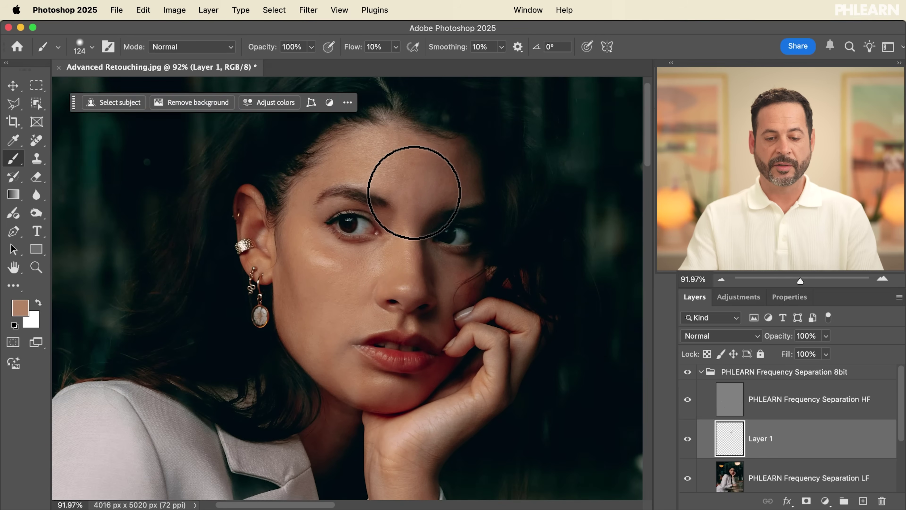
pyautogui.keyDown('alt'); pyautogui.click(430, 178); pyautogui.keyUp('alt')
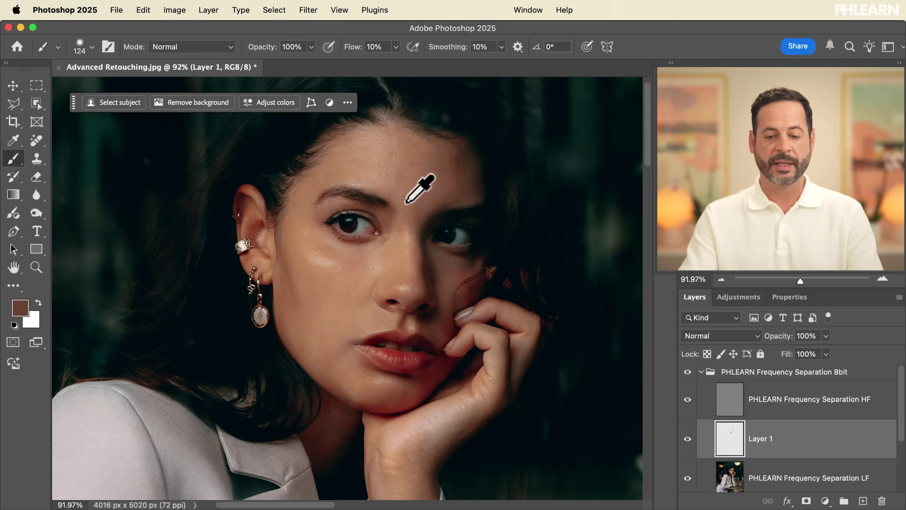
pyautogui.keyDown('alt'); pyautogui.click(366, 157); pyautogui.keyUp('alt')
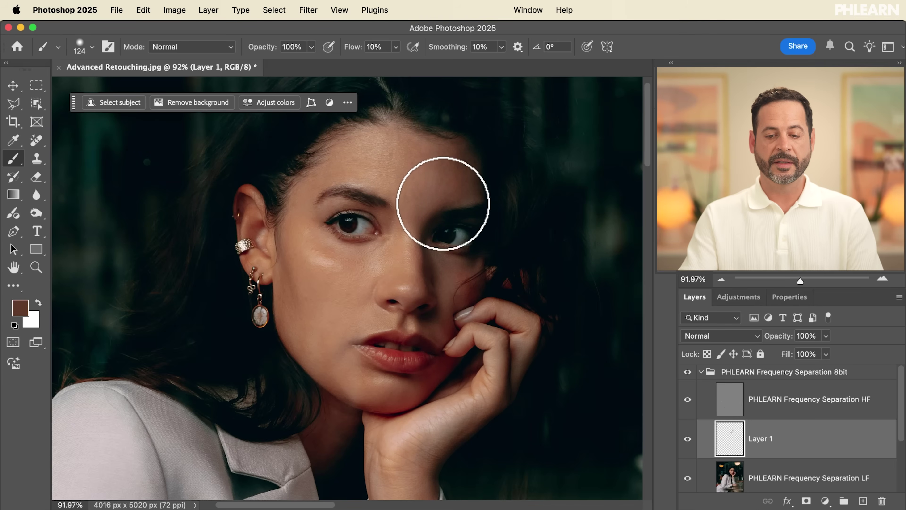
pyautogui.keyDown('alt'); pyautogui.click(412, 173); pyautogui.keyUp('alt')
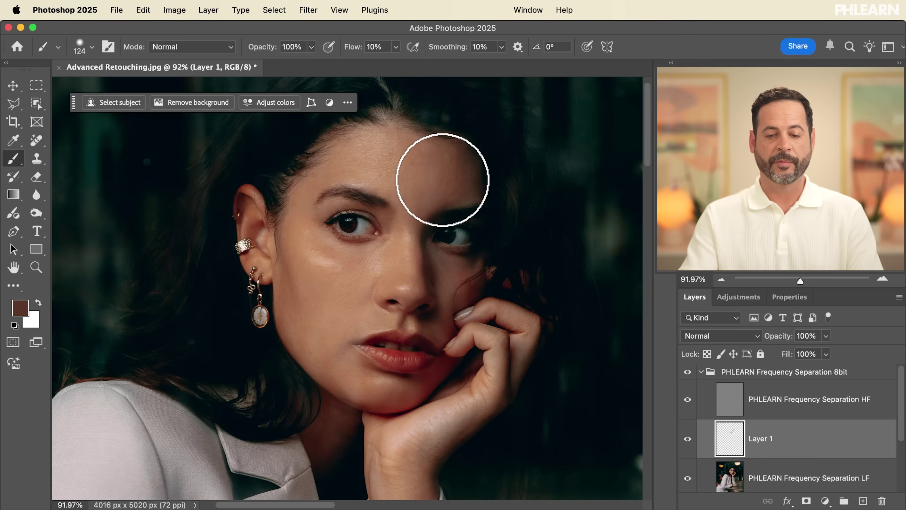
pyautogui.keyDown('alt'); pyautogui.click(387, 146); pyautogui.keyUp('alt')
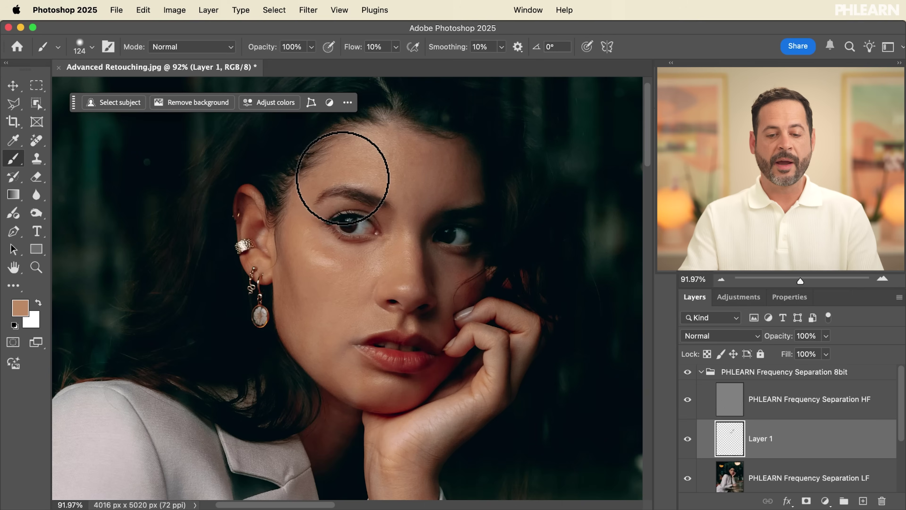
pyautogui.moveTo(403, 197)
pyautogui.mouseDown()
pyautogui.moveTo(426, 177)
pyautogui.moveTo(422, 183)
pyautogui.moveTo(419, 175)
pyautogui.moveTo(407, 219)
pyautogui.mouseUp()
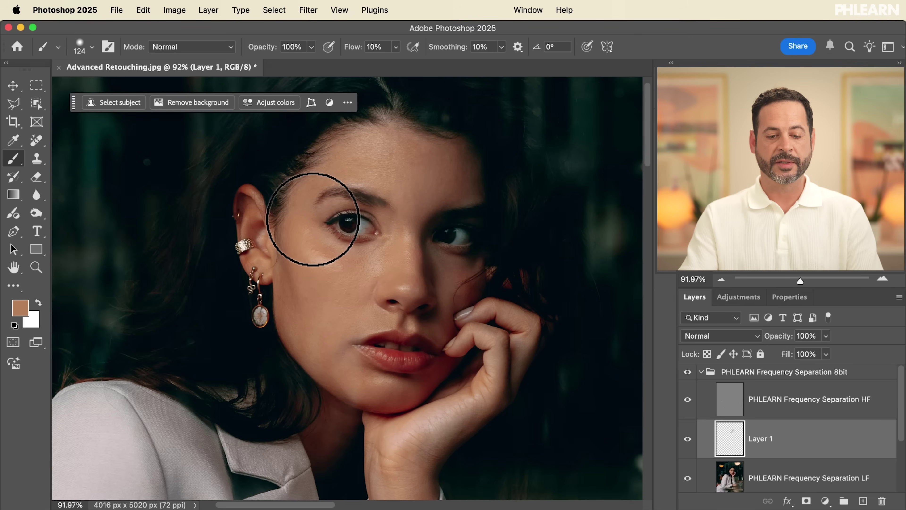
# Sample nearby skin colors and brush over the temple and cheek from beside the eye down to the jawline
pyautogui.keyDown('alt'); pyautogui.click(333, 243); pyautogui.keyUp('alt')
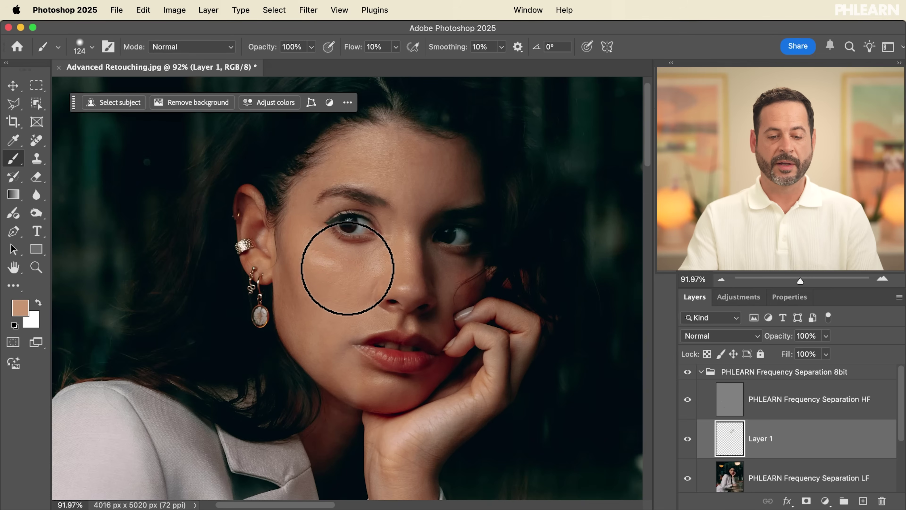
pyautogui.keyDown('alt'); pyautogui.click(323, 242); pyautogui.keyUp('alt')
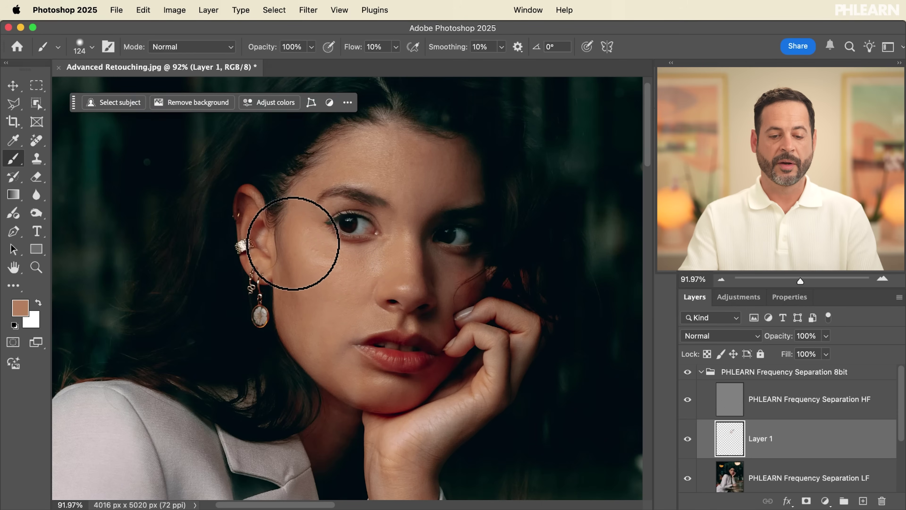
pyautogui.keyDown('alt'); pyautogui.click(332, 324); pyautogui.keyUp('alt')
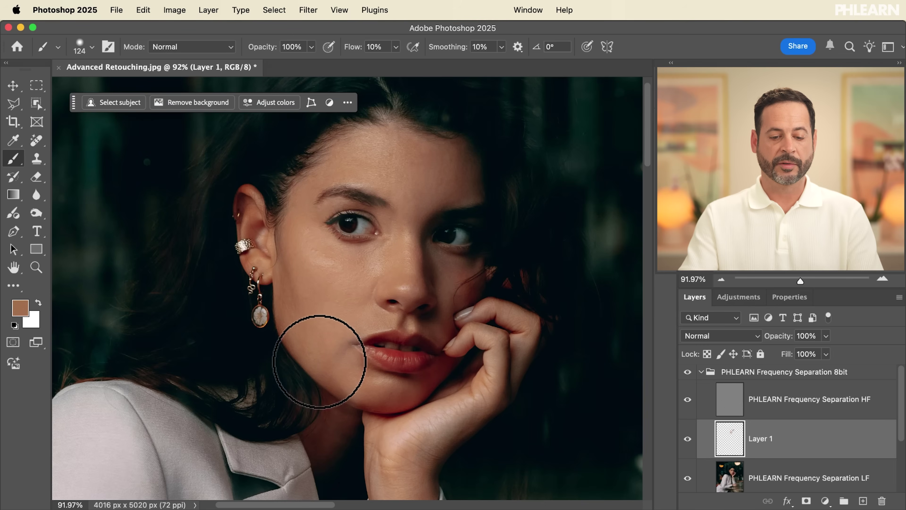
pyautogui.keyDown('alt'); pyautogui.click(328, 315); pyautogui.keyUp('alt')
pyautogui.moveTo(319, 311); pyautogui.dragTo(337, 371)
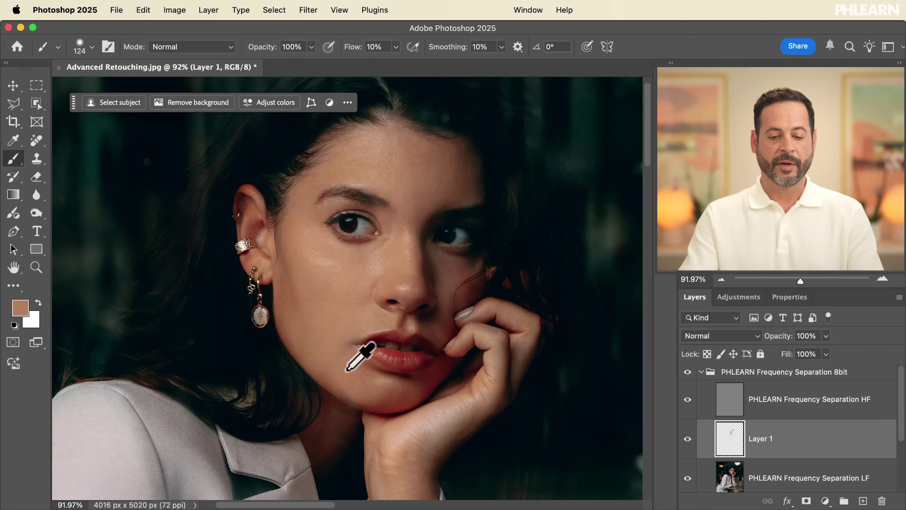
# Resample skin tones around the chin and mid cheek and blend the cheek between the jaw and the nose
pyautogui.keyDown('alt'); pyautogui.click(371, 373); pyautogui.keyUp('alt')
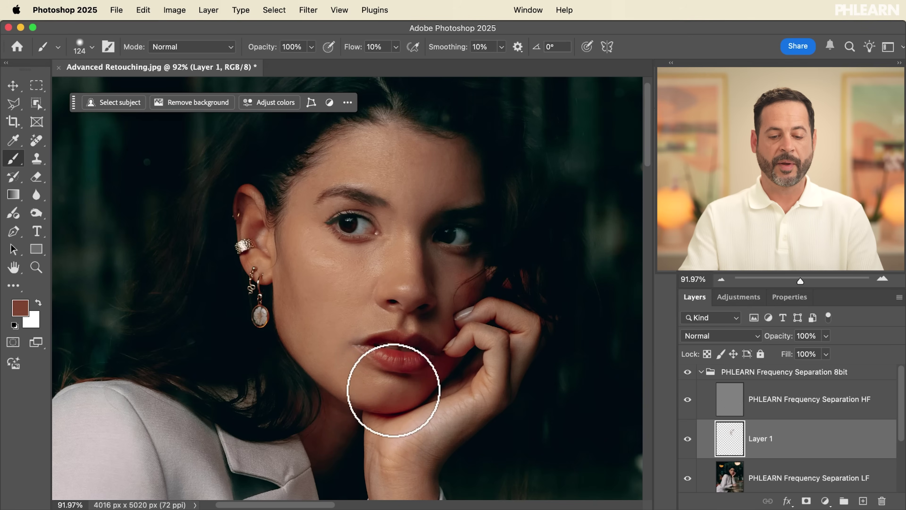
pyautogui.keyDown('alt'); pyautogui.click(290, 293); pyautogui.keyUp('alt')
pyautogui.keyDown('alt'); pyautogui.click(331, 305); pyautogui.keyUp('alt')
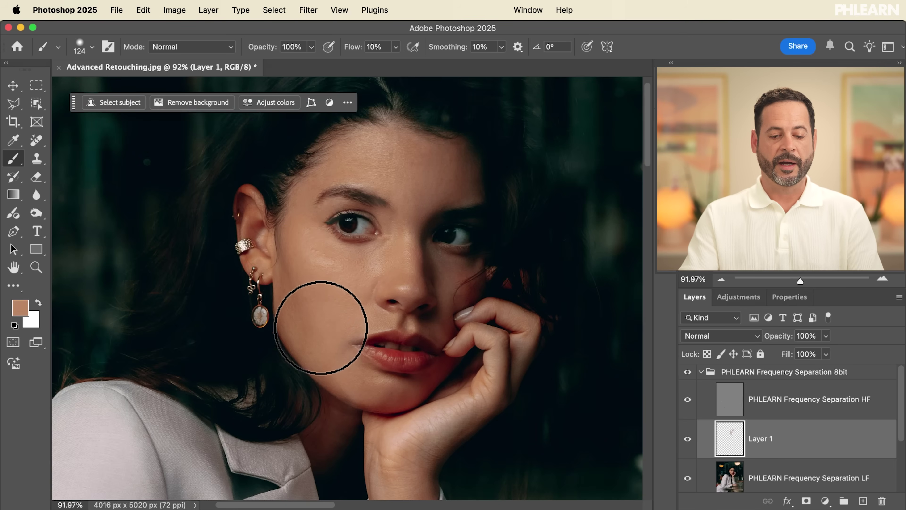
pyautogui.keyDown('alt'); pyautogui.click(373, 303); pyautogui.keyUp('alt')
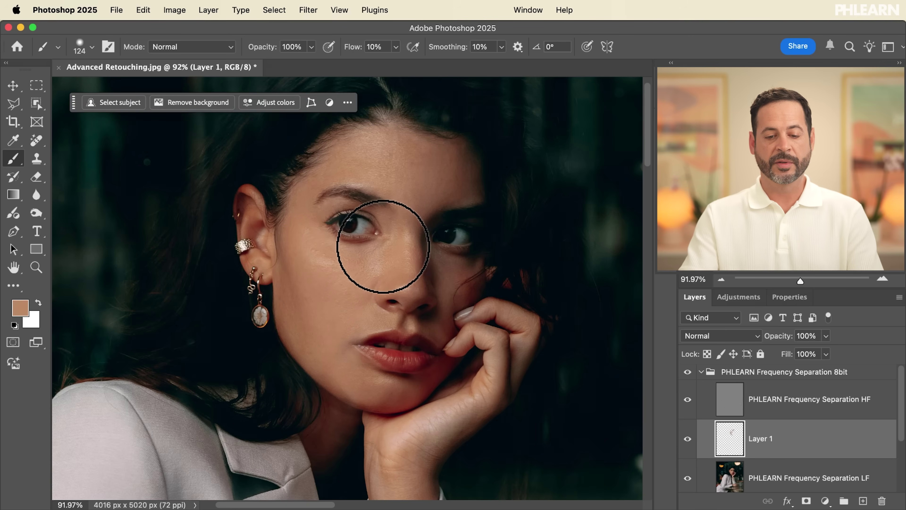
pyautogui.keyDown('alt'); pyautogui.click(346, 289); pyautogui.keyUp('alt')
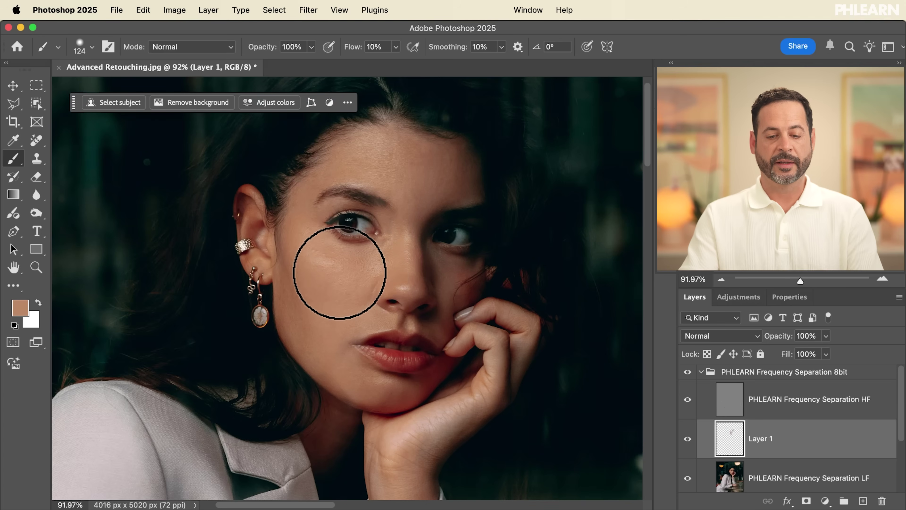
pyautogui.keyDown('alt'); pyautogui.click(361, 307); pyautogui.keyUp('alt')
# Even out the nose bridge, the area between the eyebrows and the under-eye cheek with freshly sampled skin tones
pyautogui.moveTo(391, 246); pyautogui.dragTo(401, 234)
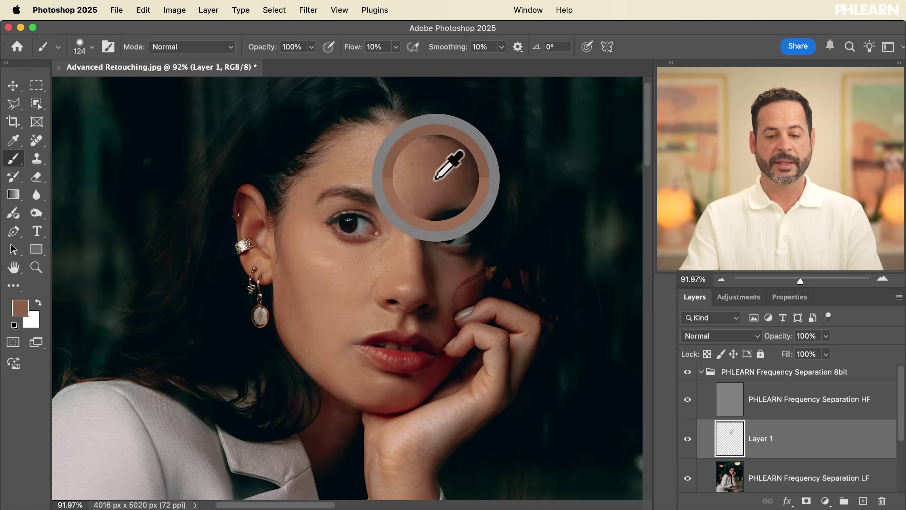
pyautogui.keyDown('alt'); pyautogui.click(385, 170); pyautogui.keyUp('alt')
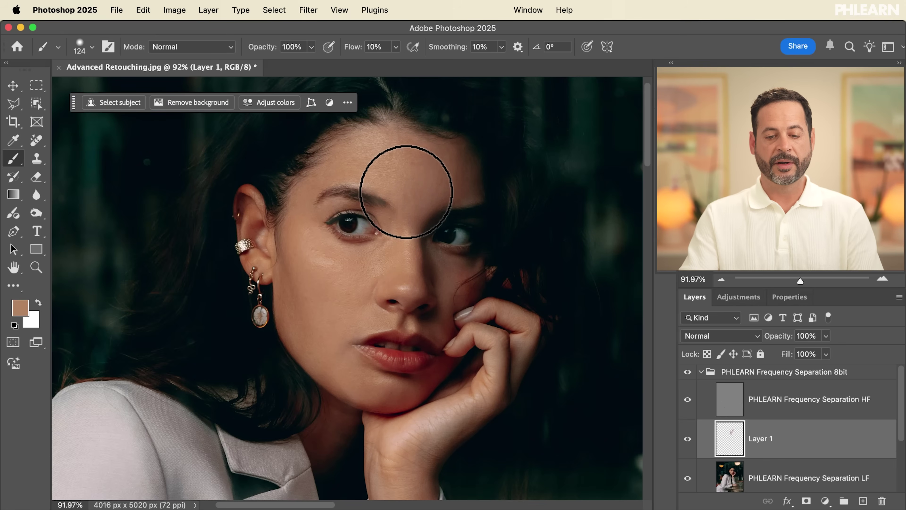
pyautogui.keyDown('alt'); pyautogui.click(459, 286); pyautogui.keyUp('alt')
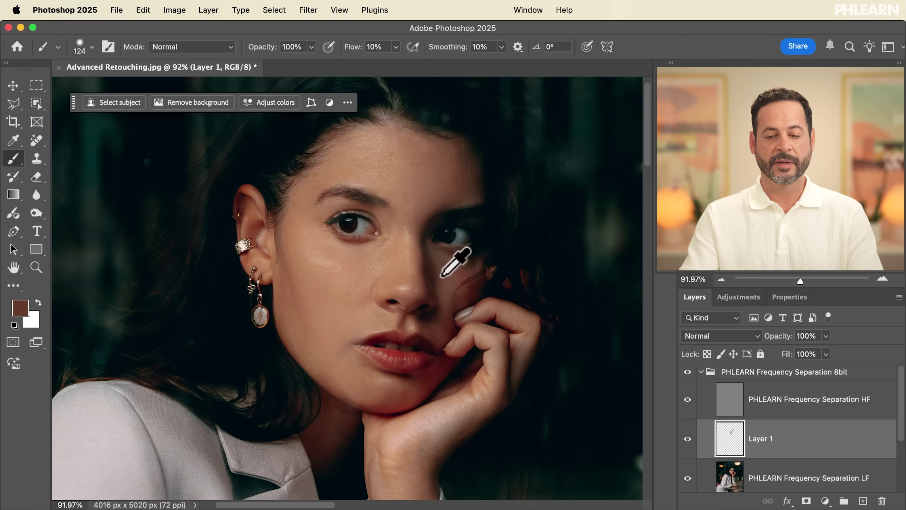
pyautogui.keyDown('alt'); pyautogui.click(344, 261); pyautogui.keyUp('alt')
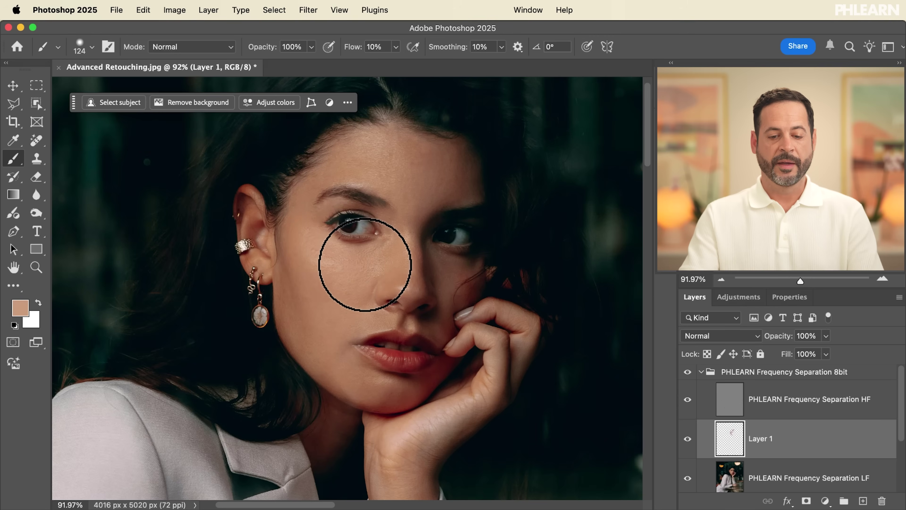
pyautogui.moveTo(316, 241)
pyautogui.mouseDown()
pyautogui.moveTo(317, 251)
pyautogui.moveTo(387, 286)
pyautogui.moveTo(375, 260)
pyautogui.mouseUp()
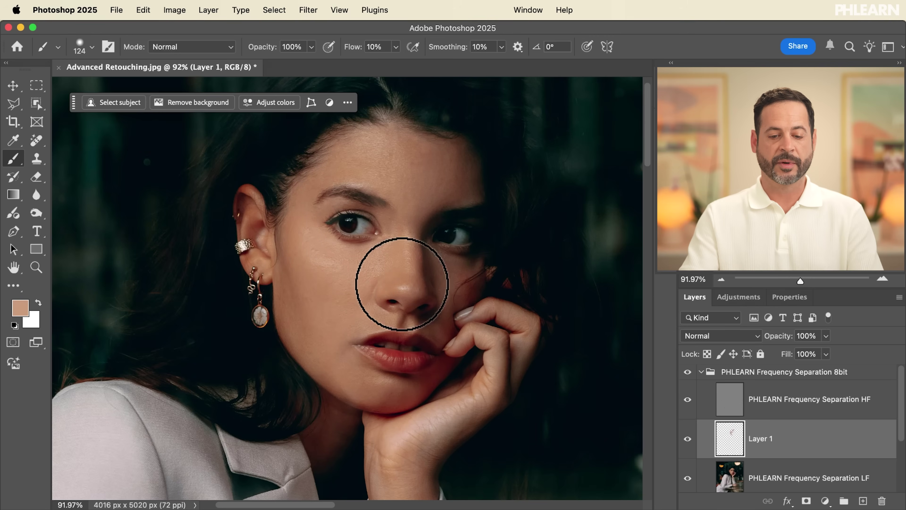
# Compare the whole face before and after the tone painting by repeatedly hiding and showing Layer 1
pyautogui.moveTo(473, 396); pyautogui.dragTo(464, 414)
pyautogui.moveTo(479, 431); pyautogui.dragTo(469, 403)
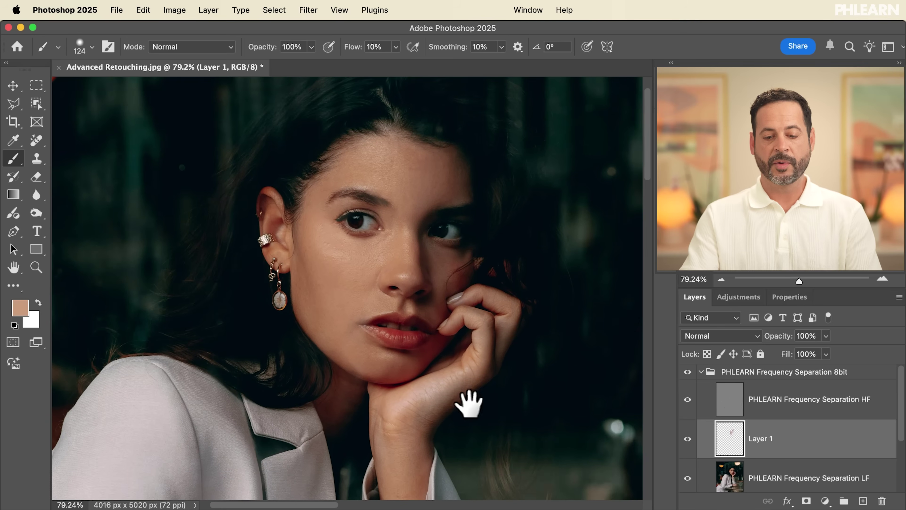
pyautogui.click(687, 439)
pyautogui.click(687, 439)
pyautogui.click(687, 439)
pyautogui.click(687, 439)
pyautogui.click(687, 439)
pyautogui.click(688, 439)
pyautogui.click(687, 440)
pyautogui.click(687, 439)
pyautogui.click(687, 439)
pyautogui.click(687, 439)
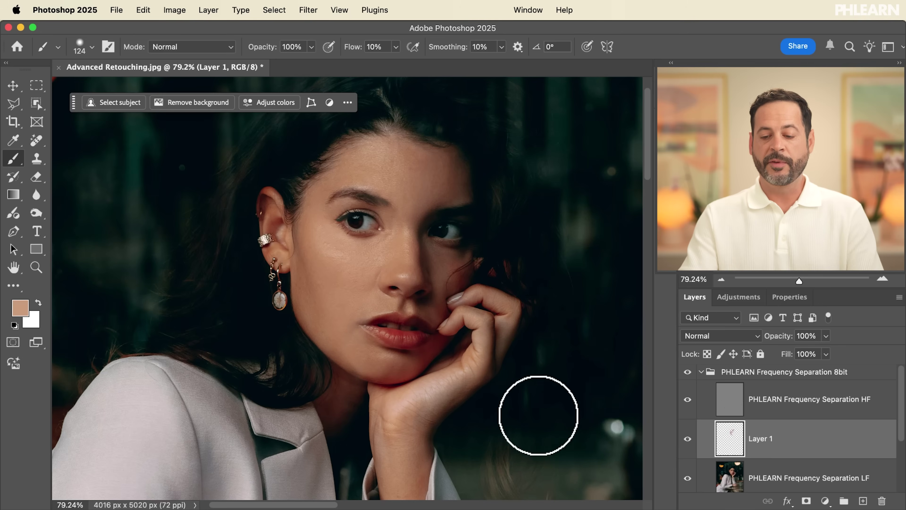
# Switch to the Eraser with a flow of 10% and compare the face with Layer 1 hidden and shown
pyautogui.press('e')
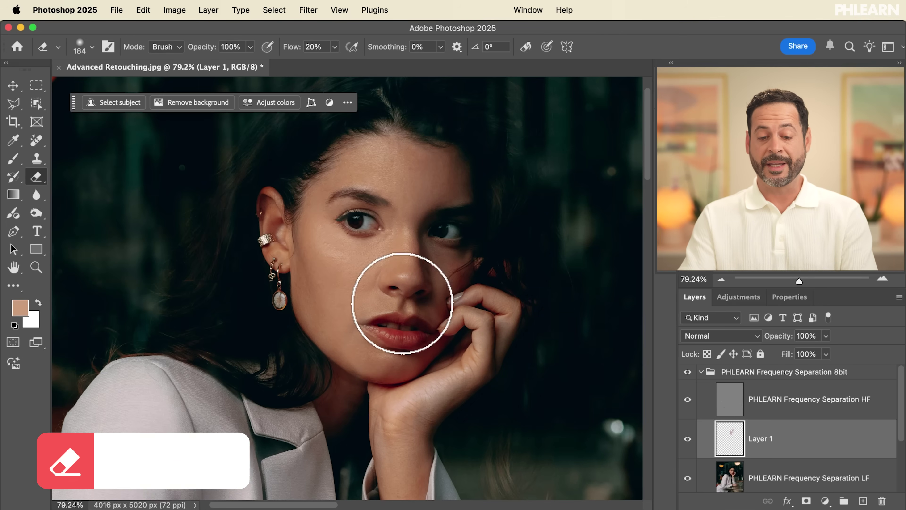
pyautogui.hotkey('shift', '1')
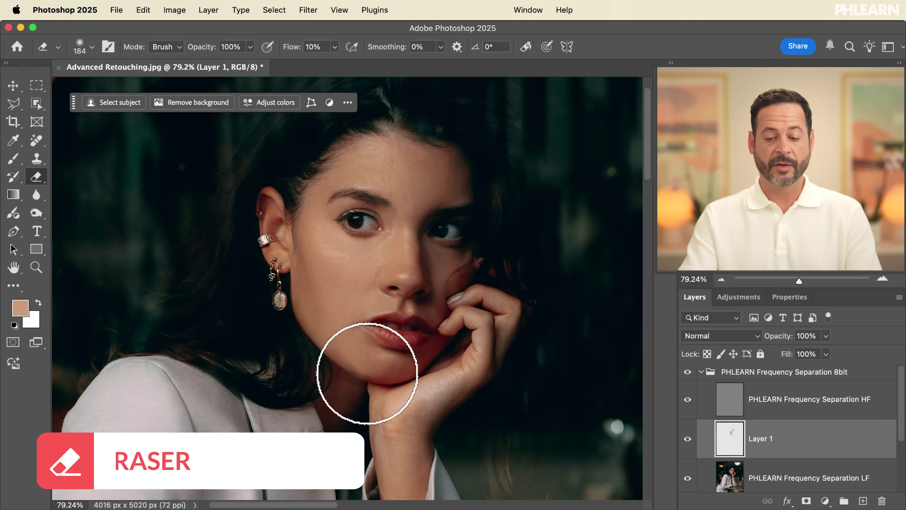
pyautogui.click(687, 439)
pyautogui.click(687, 440)
pyautogui.click(688, 439)
pyautogui.click(687, 439)
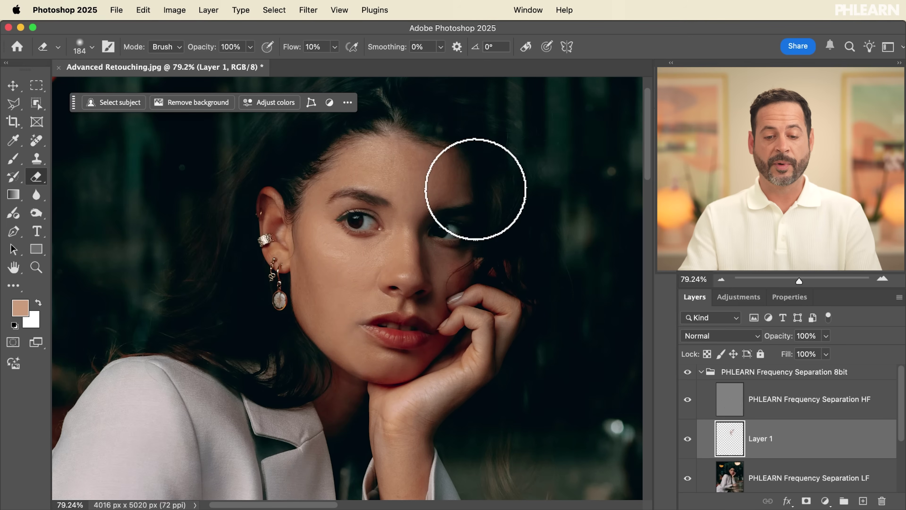
# Recheck the effect of Layer 1 and lower its opacity to 82%
pyautogui.click(687, 439)
pyautogui.click(687, 439)
pyautogui.click(687, 439)
pyautogui.click(688, 439)
pyautogui.moveTo(778, 334); pyautogui.dragTo(771, 337)
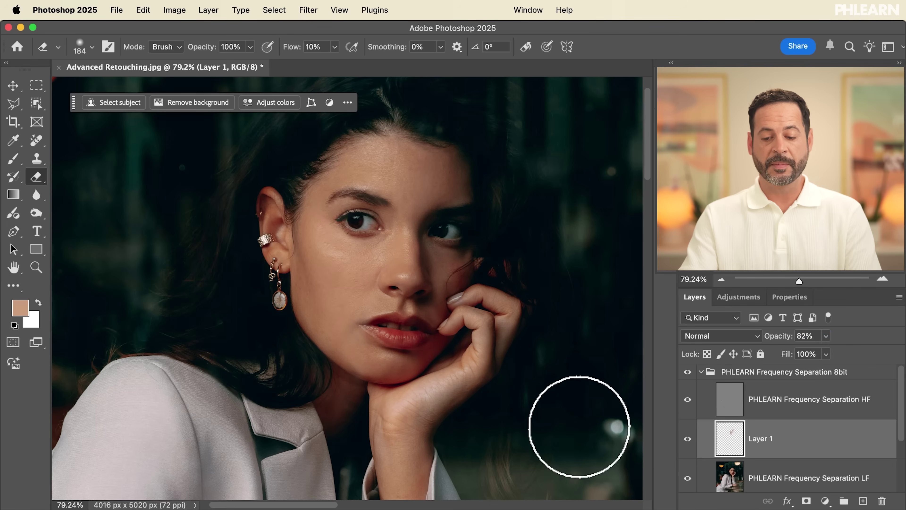
# Collapse the PHLEARN Frequency Separation 8bit group and toggle its visibility to compare the portrait before and after
pyautogui.click(701, 372)
pyautogui.click(687, 372)
pyautogui.click(688, 372)
pyautogui.click(687, 372)
pyautogui.click(686, 372)
pyautogui.click(686, 372)
pyautogui.click(687, 372)
pyautogui.click(687, 372)
pyautogui.click(687, 372)
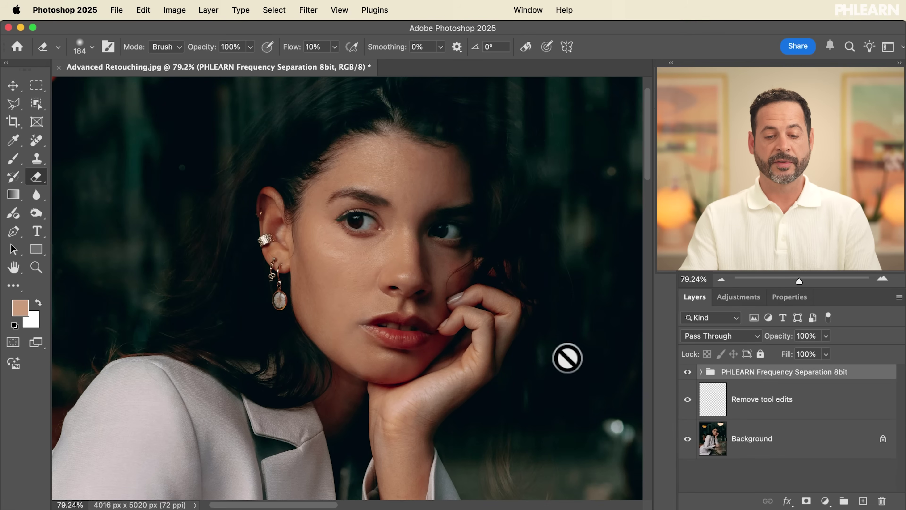
# Examine the cheek close up with the Remove tool edits layer and the frequency separation group hidden and shown
pyautogui.moveTo(339, 293); pyautogui.dragTo(396, 293)
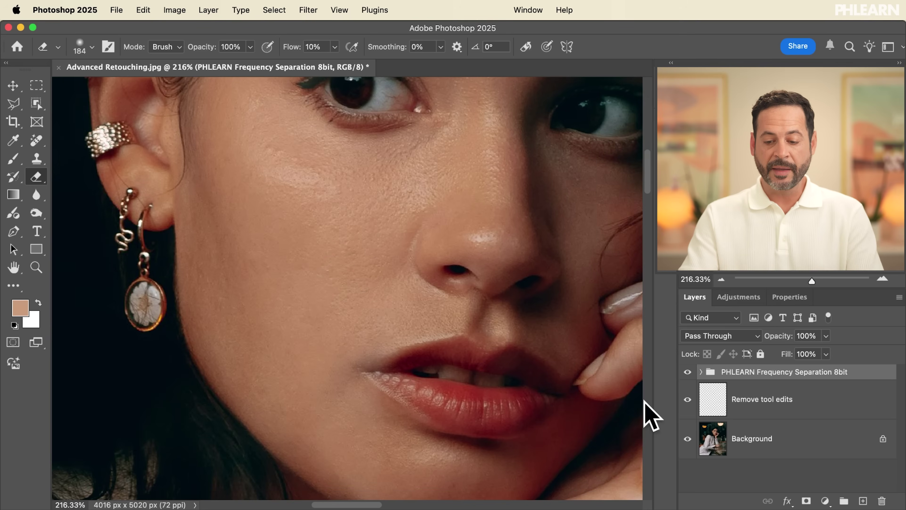
pyautogui.click(689, 399)
pyautogui.moveTo(312, 303); pyautogui.dragTo(342, 296)
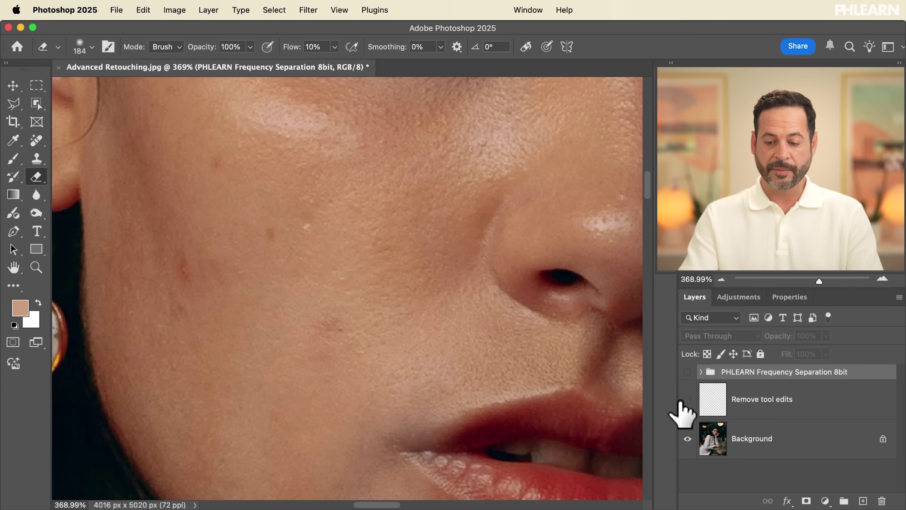
pyautogui.click(687, 371)
pyautogui.moveTo(480, 300); pyautogui.dragTo(403, 396)
pyautogui.click(687, 372)
pyautogui.click(687, 372)
# Inspect skin tone transitions across the face by repeatedly toggling the frequency separation group
pyautogui.click(687, 372)
pyautogui.click(686, 372)
pyautogui.moveTo(523, 290); pyautogui.dragTo(424, 418)
pyautogui.click(689, 372)
pyautogui.click(687, 372)
pyautogui.click(686, 371)
pyautogui.click(686, 372)
pyautogui.click(687, 372)
pyautogui.click(686, 371)
pyautogui.click(687, 371)
pyautogui.click(686, 372)
pyautogui.click(687, 371)
pyautogui.click(687, 372)
pyautogui.moveTo(506, 307); pyautogui.dragTo(309, 368)
pyautogui.click(686, 371)
pyautogui.click(685, 372)
# Check that skin texture is preserved on the cheek and under the eye with the frequency separation group off and on
pyautogui.moveTo(274, 453); pyautogui.dragTo(488, 279)
pyautogui.scroll(-5, 441, 319)
pyautogui.hscroll(-2, 442, 319)
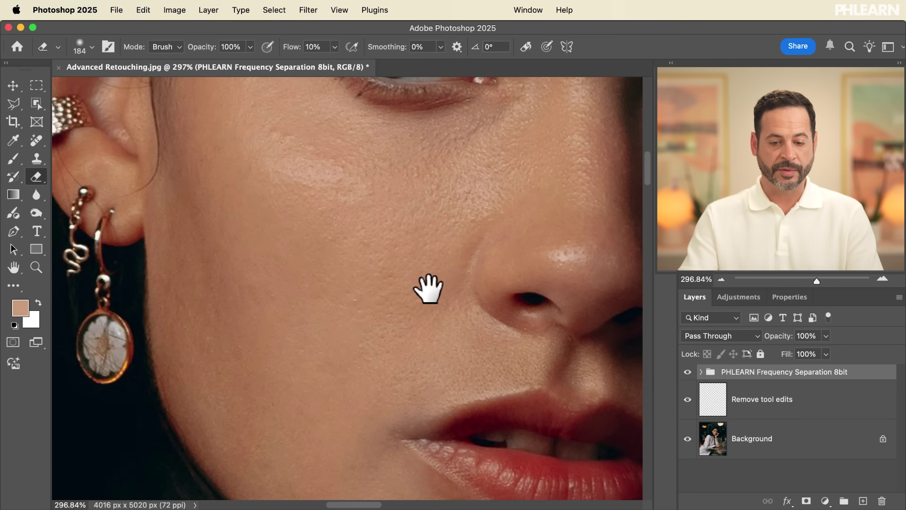
pyautogui.click(687, 372)
pyautogui.click(687, 372)
pyautogui.click(685, 371)
pyautogui.click(685, 372)
pyautogui.moveTo(288, 168); pyautogui.dragTo(310, 168)
pyautogui.moveTo(322, 203); pyautogui.dragTo(320, 366)
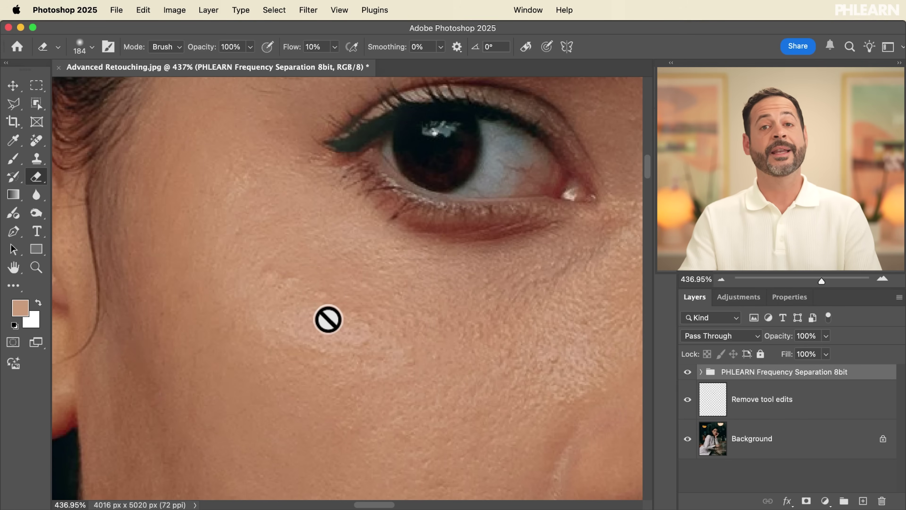
# Add a new layer above the frequency separation group and remove the bumps on the upper cheek with the Remove tool at size 39
pyautogui.click(863, 502)
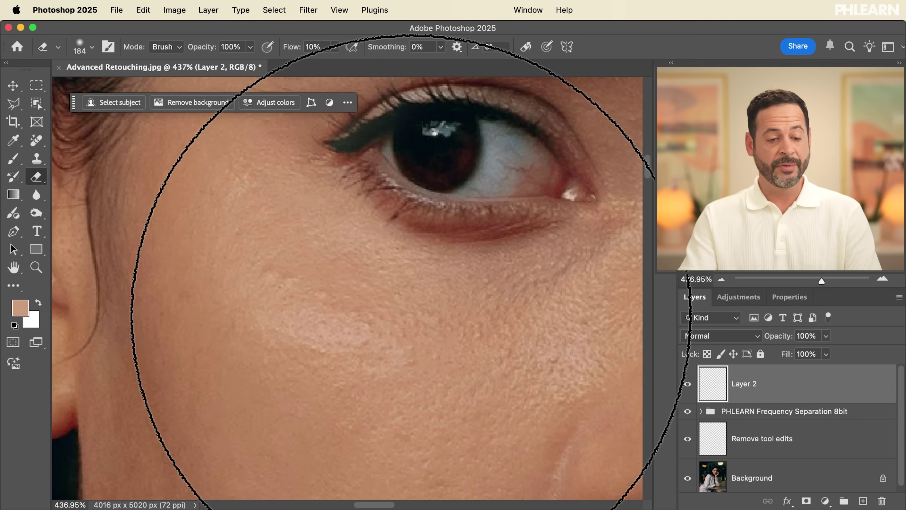
pyautogui.click(36, 140)
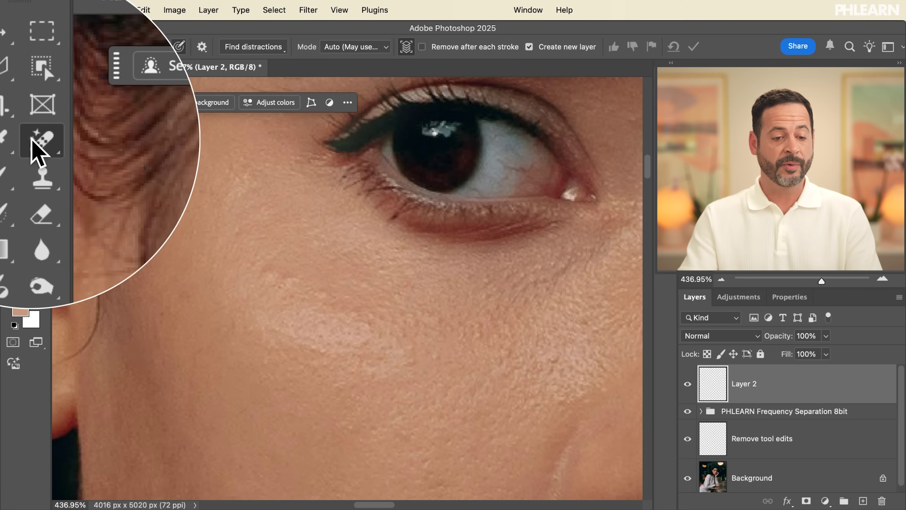
pyautogui.moveTo(266, 267)
pyautogui.mouseDown()
pyautogui.moveTo(297, 281)
pyautogui.moveTo(332, 300)
pyautogui.mouseUp()
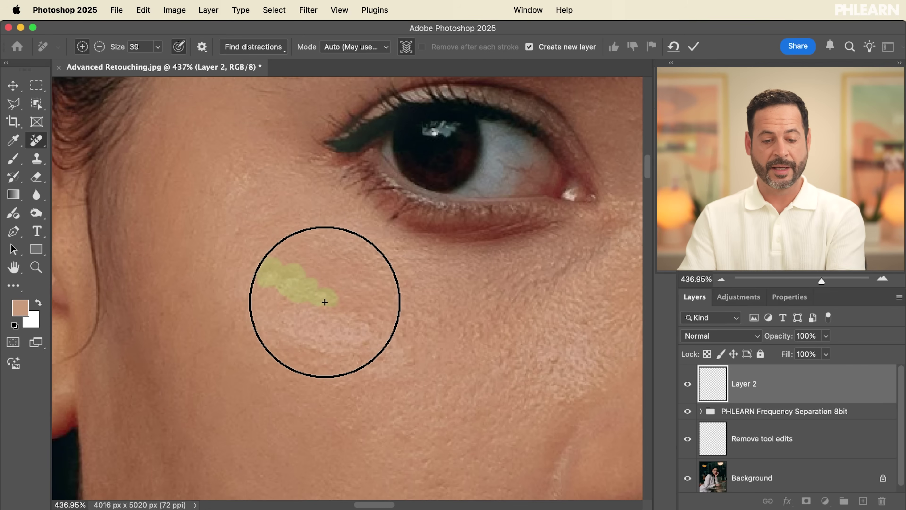
pyautogui.moveTo(316, 302)
pyautogui.mouseDown()
pyautogui.moveTo(317, 281)
pyautogui.moveTo(336, 301)
pyautogui.mouseUp()
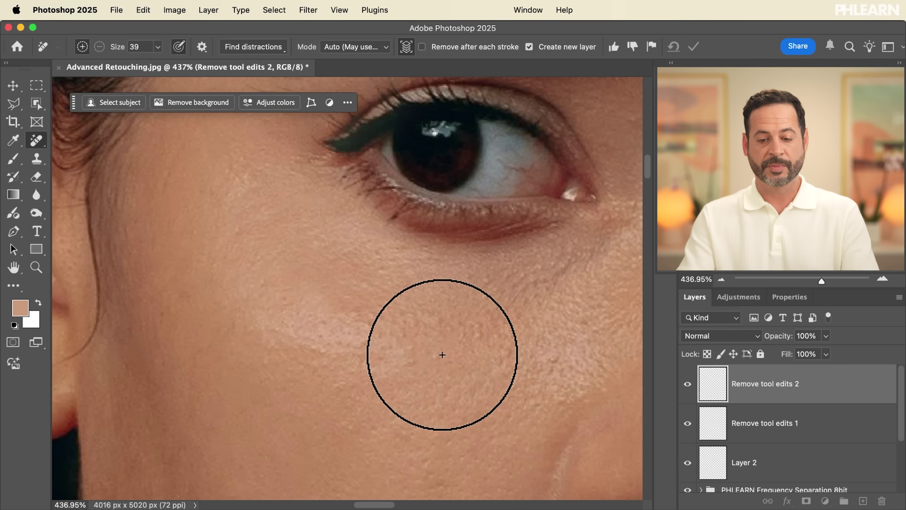
# Mark three small blemishes on the middle of the cheek with the Remove tool and apply the removal
pyautogui.moveTo(372, 447); pyautogui.dragTo(382, 296)
pyautogui.moveTo(266, 255)
pyautogui.mouseDown()
pyautogui.moveTo(268, 280)
pyautogui.moveTo(303, 269)
pyautogui.moveTo(287, 273)
pyautogui.mouseUp()
pyautogui.moveTo(411, 260); pyautogui.dragTo(427, 300)
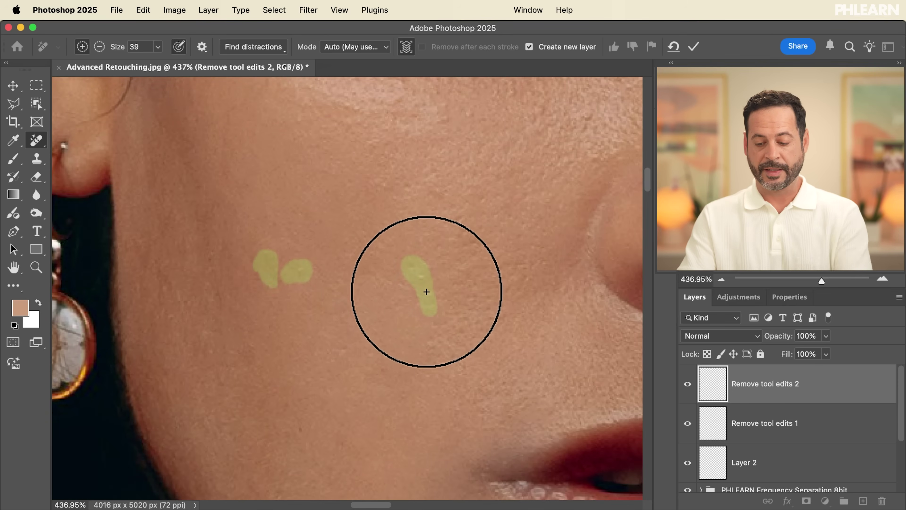
pyautogui.press('Return')
# Mark further small blemishes across the lower face with the Remove tool and apply the removal
pyautogui.moveTo(372, 435)
pyautogui.mouseDown()
pyautogui.moveTo(317, 227)
pyautogui.moveTo(302, 217)
pyautogui.mouseUp()
pyautogui.moveTo(371, 378); pyautogui.dragTo(224, 248)
pyautogui.moveTo(459, 358)
pyautogui.mouseDown()
pyautogui.moveTo(463, 364)
pyautogui.moveTo(477, 347)
pyautogui.mouseUp()
pyautogui.moveTo(331, 360); pyautogui.dragTo(233, 457)
pyautogui.moveTo(405, 368); pyautogui.dragTo(350, 386)
pyautogui.moveTo(374, 310); pyautogui.dragTo(375, 321)
pyautogui.press('Return')
# Remove the uneven patch beneath the shadowed eye beside the nose
pyautogui.moveTo(504, 345)
pyautogui.mouseDown()
pyautogui.moveTo(388, 330)
pyautogui.moveTo(306, 359)
pyautogui.moveTo(212, 354)
pyautogui.moveTo(273, 293)
pyautogui.moveTo(297, 358)
pyautogui.mouseUp()
pyautogui.moveTo(292, 324); pyautogui.dragTo(305, 351)
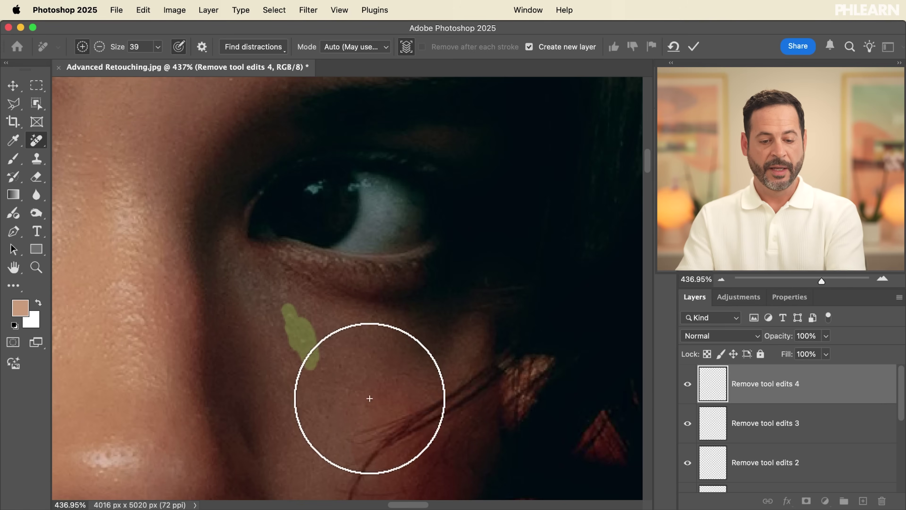
pyautogui.press('Return')
# Remove the bumps by the inner corner of the lit eye and the spots on the cheek beside the nose
pyautogui.moveTo(198, 348); pyautogui.dragTo(419, 392)
pyautogui.moveTo(288, 290); pyautogui.dragTo(357, 347)
pyautogui.moveTo(322, 313)
pyautogui.mouseDown()
pyautogui.moveTo(341, 307)
pyautogui.moveTo(328, 317)
pyautogui.moveTo(309, 304)
pyautogui.moveTo(291, 304)
pyautogui.mouseUp()
pyautogui.moveTo(216, 417); pyautogui.dragTo(201, 441)
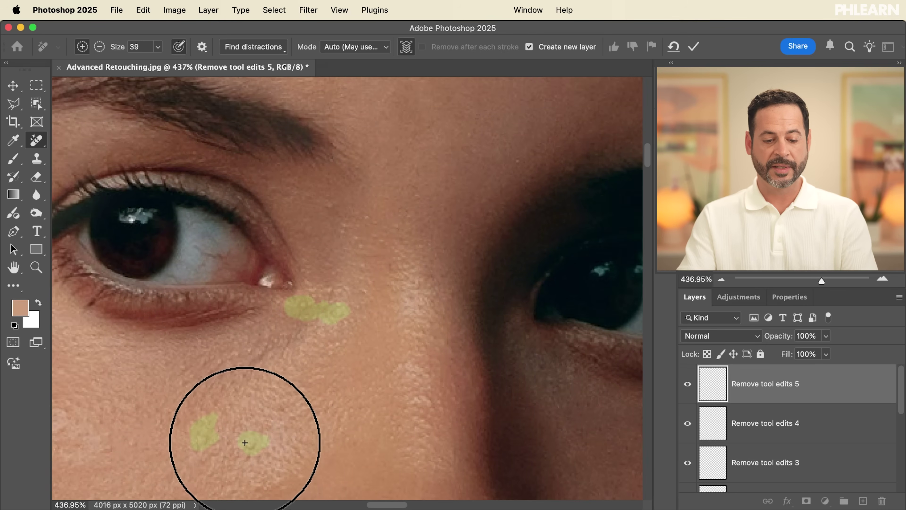
pyautogui.press('Return')
# Remove the small spot on the forehead above the eyebrow and check the skin down to the mouth
pyautogui.moveTo(374, 317)
pyautogui.mouseDown()
pyautogui.moveTo(364, 361)
pyautogui.moveTo(262, 457)
pyautogui.moveTo(283, 384)
pyautogui.moveTo(285, 399)
pyautogui.moveTo(368, 370)
pyautogui.mouseUp()
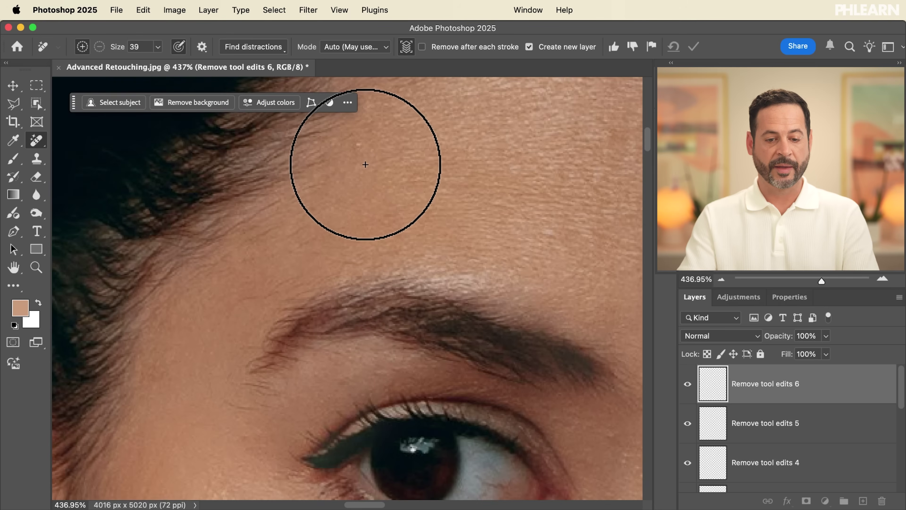
pyautogui.press('Return')
pyautogui.scroll(-5, 354, 368)
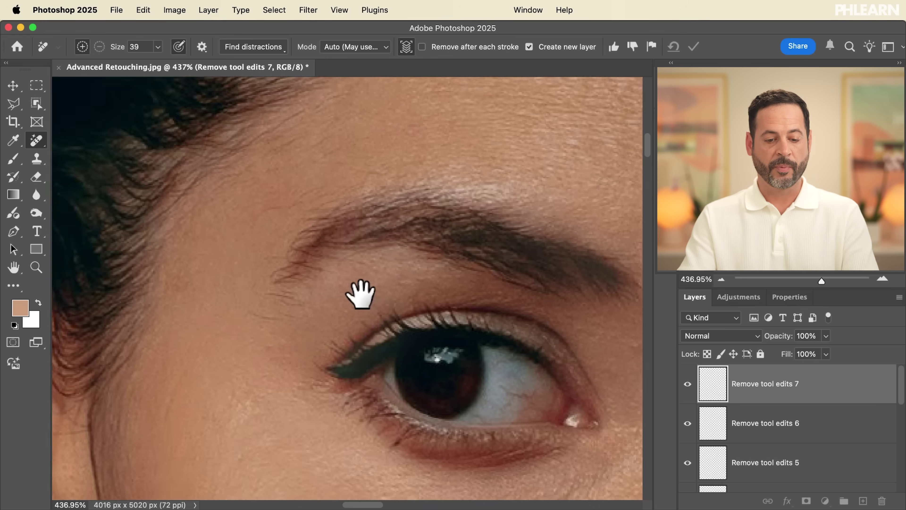
pyautogui.scroll(-10, 317, 392)
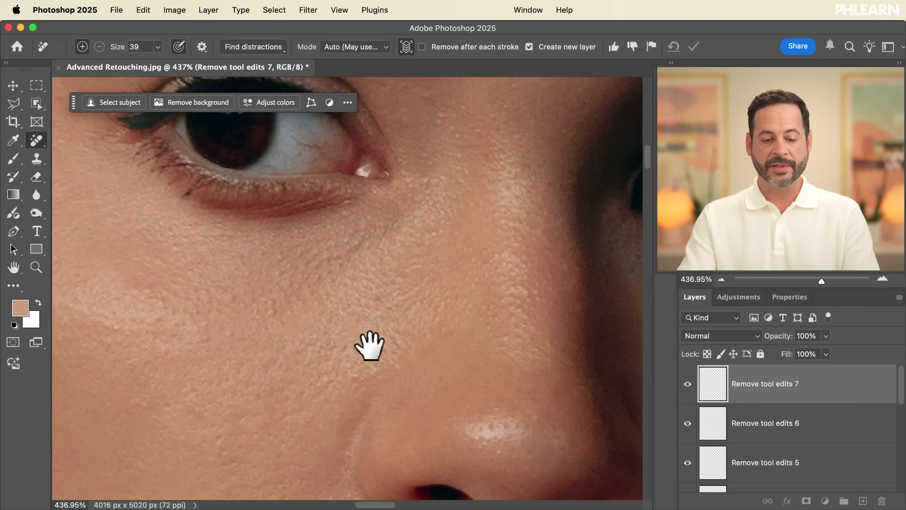
pyautogui.scroll(-2, 437, 317)
pyautogui.scroll(-15, 332, 423)
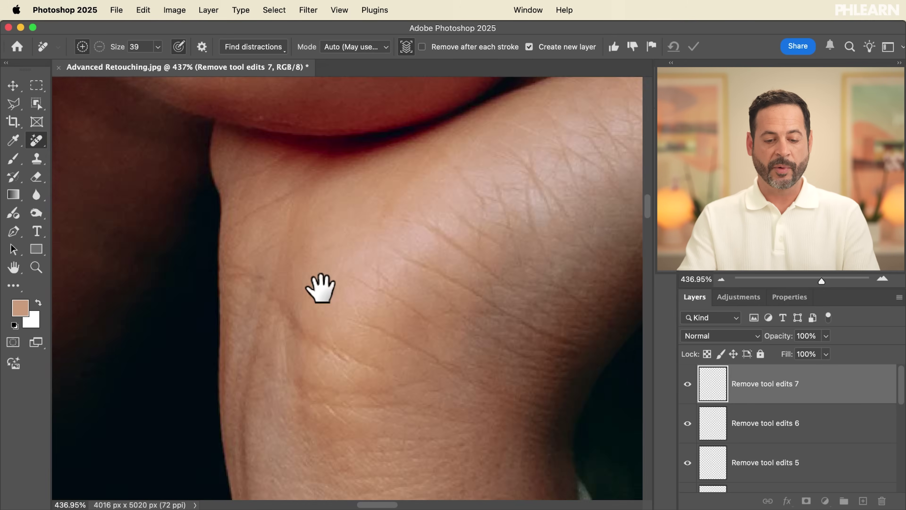
# Group the layers from Remove tool edits 7 down through Layer 2 into one layer group
pyautogui.moveTo(374, 273); pyautogui.dragTo(330, 507)
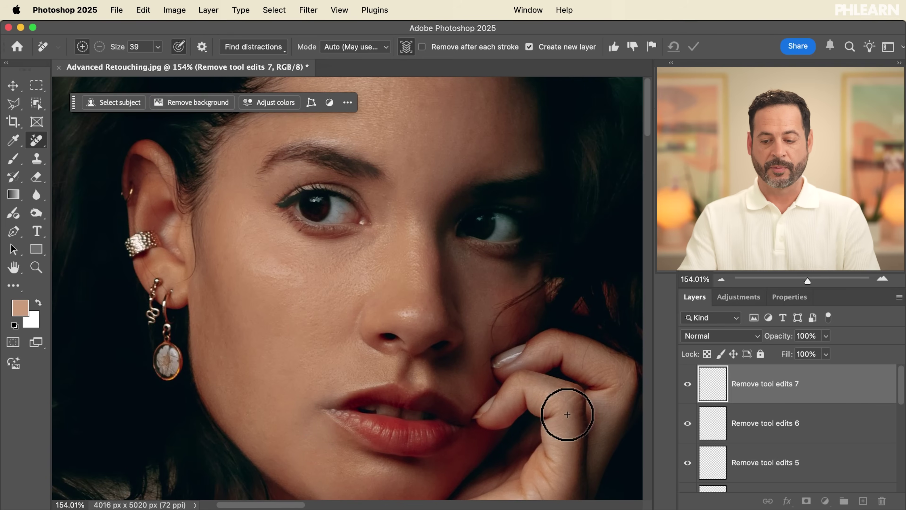
pyautogui.scroll(-1, 902, 407)
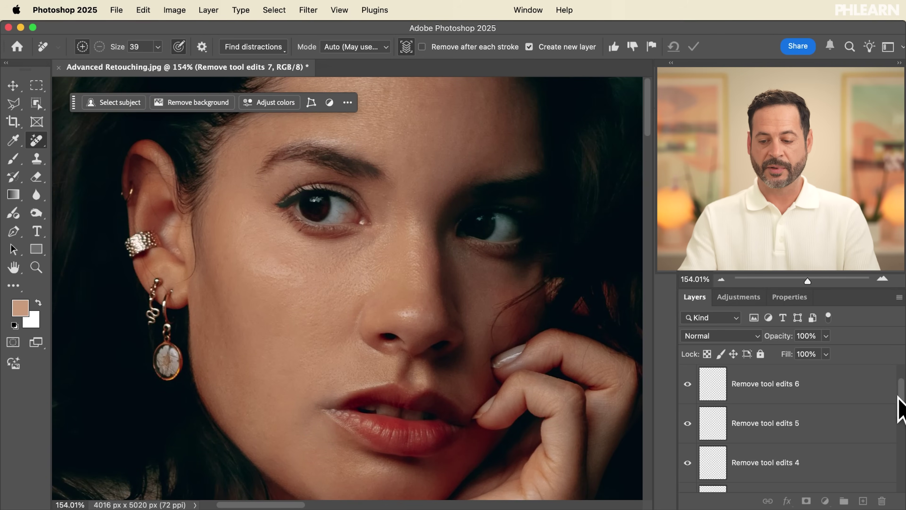
pyautogui.scroll(1, 896, 403)
pyautogui.scroll(-6, 899, 410)
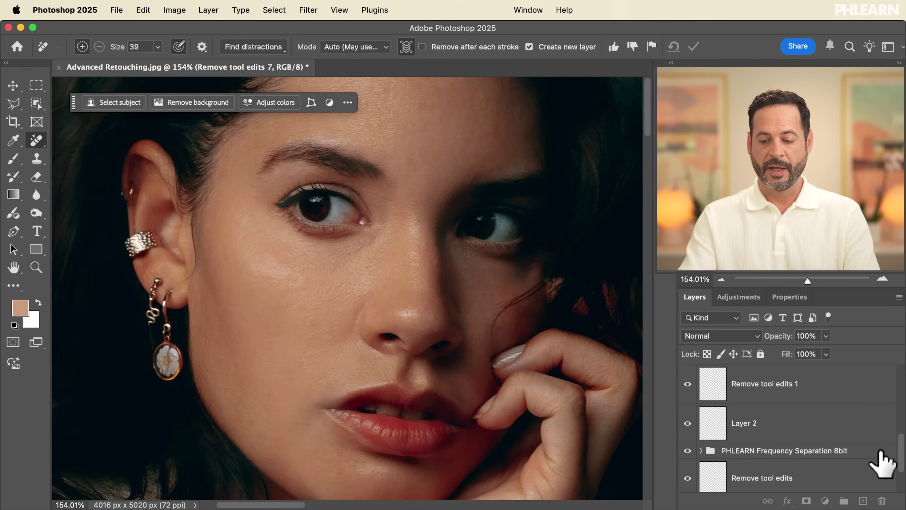
pyautogui.keyDown('shift'); pyautogui.click(821, 434); pyautogui.keyUp('shift')
pyautogui.press('super+g')
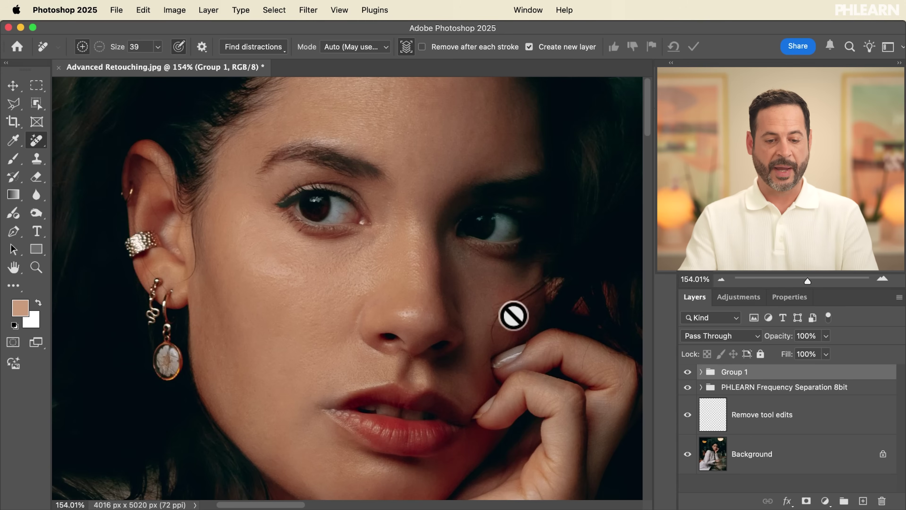
# Group everything above the Background layer into a single group and rename it Retouch
pyautogui.keyDown('shift'); pyautogui.click(779, 425); pyautogui.keyUp('shift')
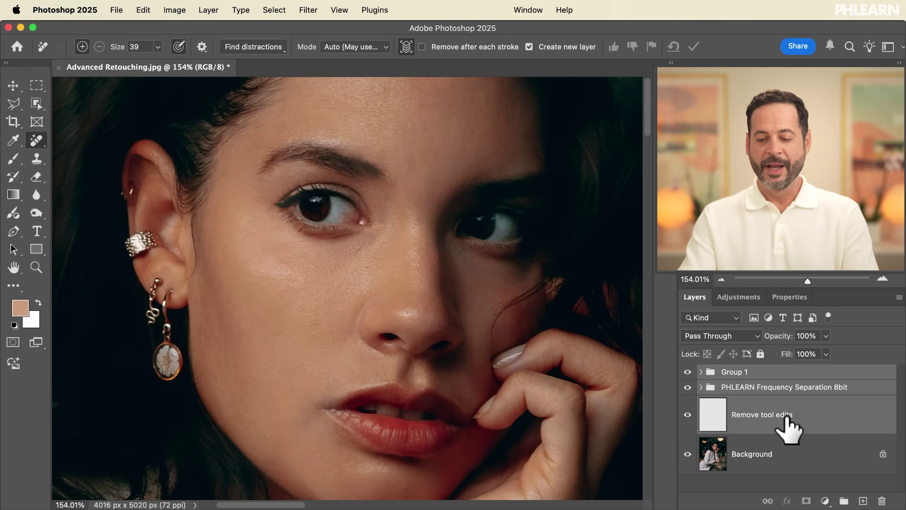
pyautogui.press('super+g')
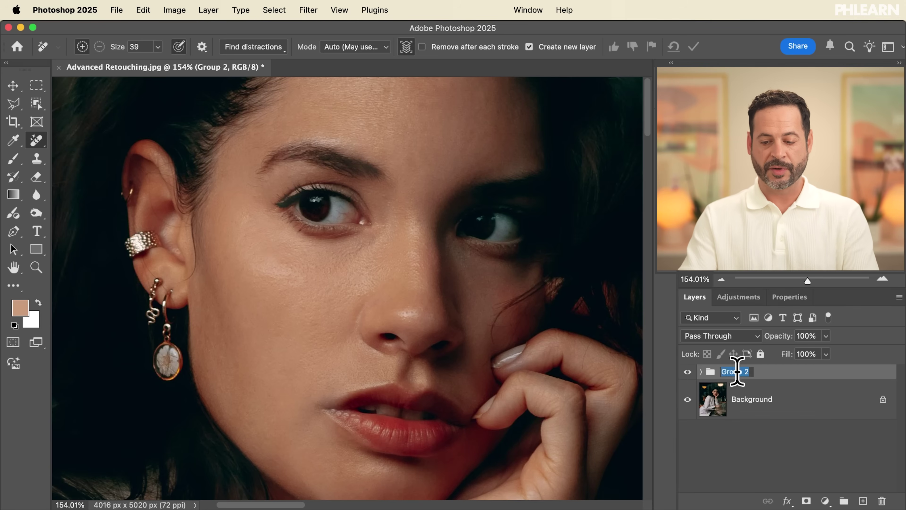
pyautogui.write('Retou')
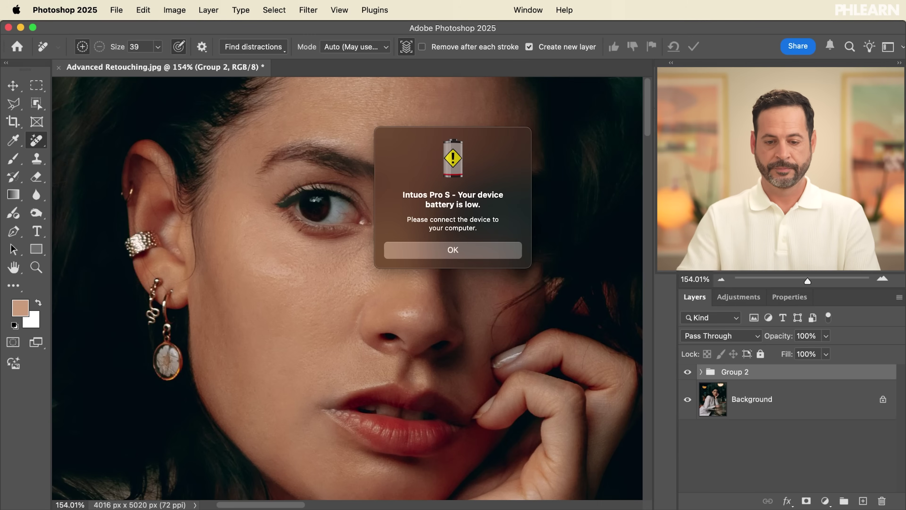
pyautogui.click(450, 252)
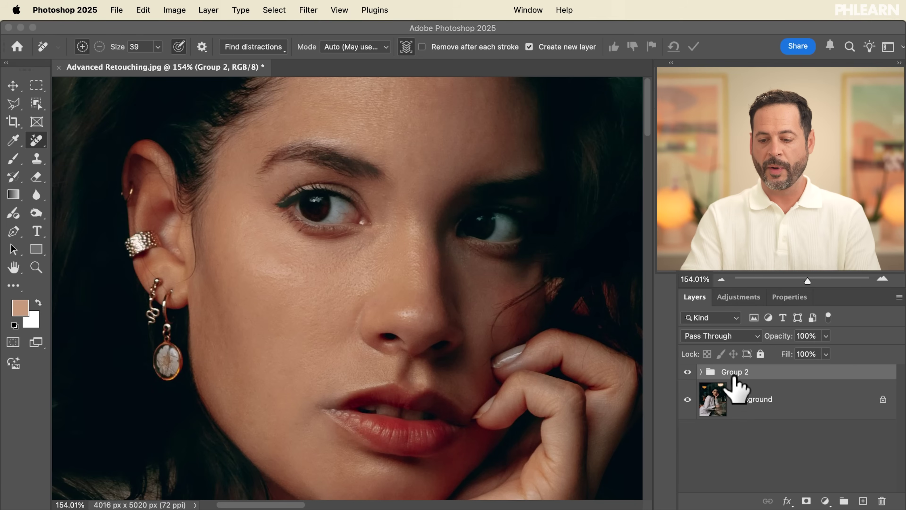
pyautogui.doubleClick(733, 373)
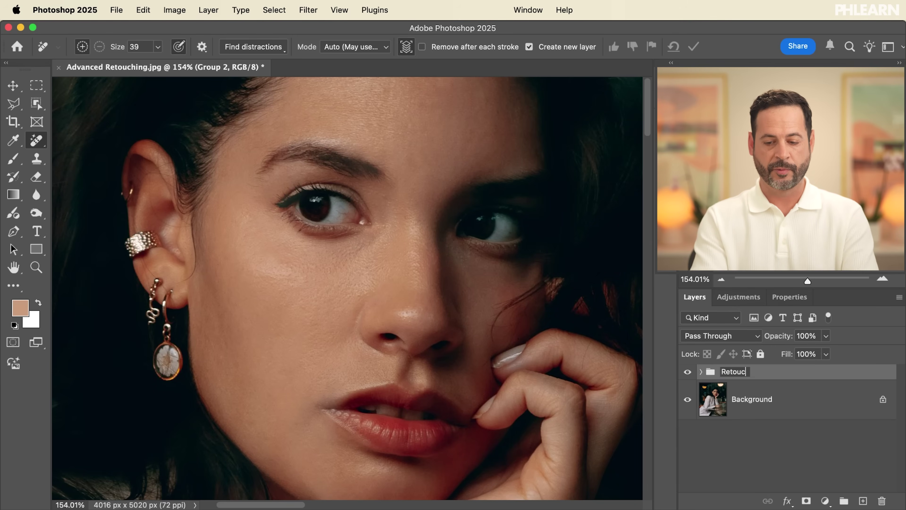
pyautogui.press('Return')
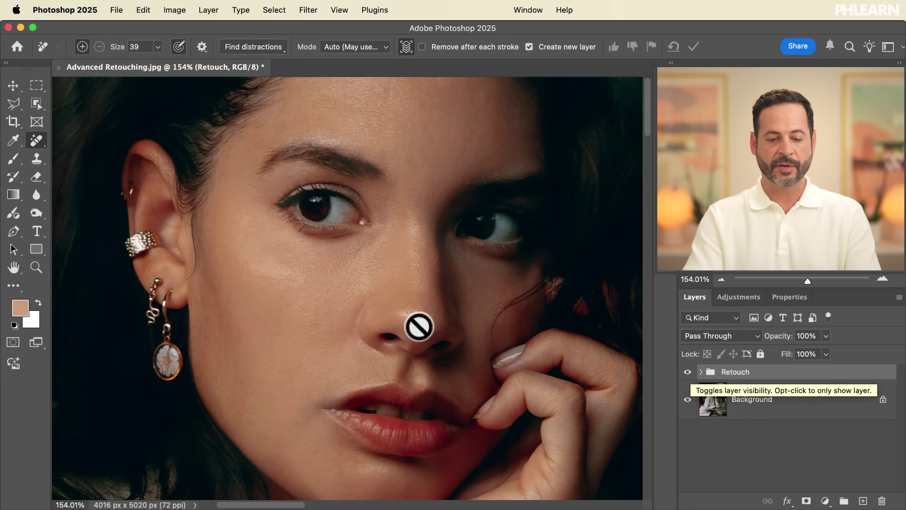
# Compare the face from the eyes to the lips with the Retouch group hidden and shown
pyautogui.press('super+plus')
pyautogui.press('super+equal')
pyautogui.scroll(-3, 499, 354)
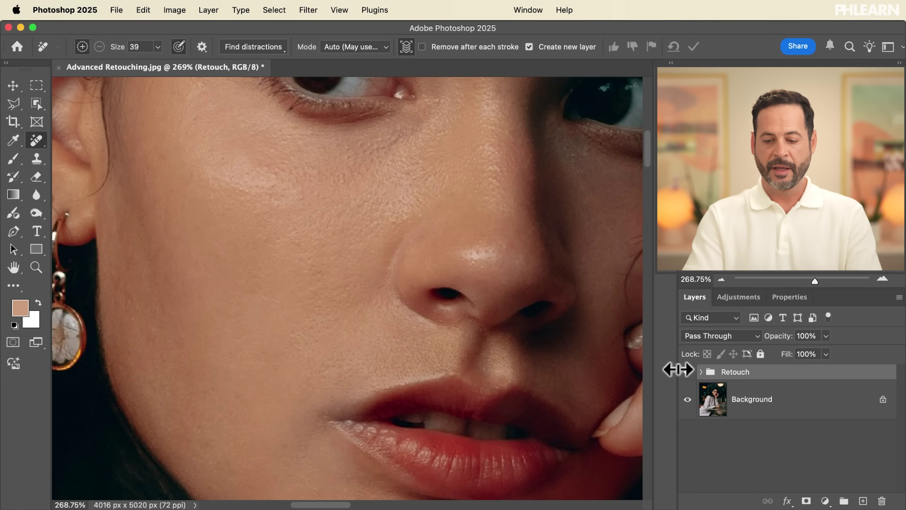
pyautogui.click(687, 371)
pyautogui.click(686, 372)
# Toggle the Retouch group's visibility repeatedly to compare the whole portrait before and after, leaving the group visible
pyautogui.scroll(-5, 575, 324)
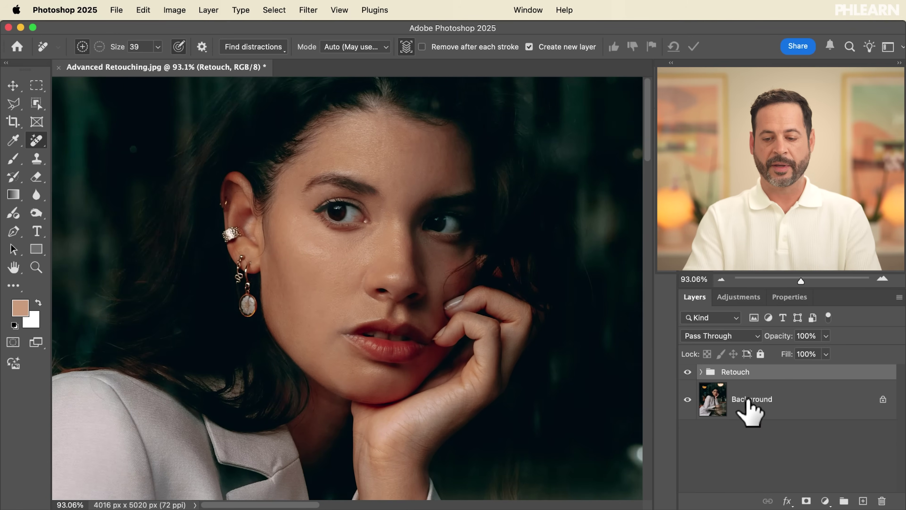
pyautogui.click(687, 372)
pyautogui.click(686, 372)
pyautogui.click(687, 371)
pyautogui.click(687, 372)
pyautogui.click(686, 372)
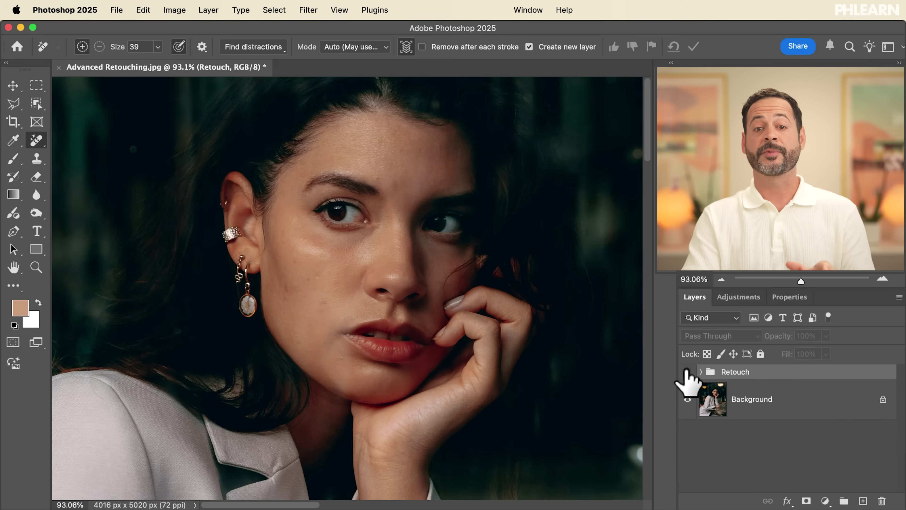
pyautogui.click(687, 371)
# Inspect the skin texture on the nose and cheek close up with and without the Retouch group
pyautogui.scroll(6, 465, 235)
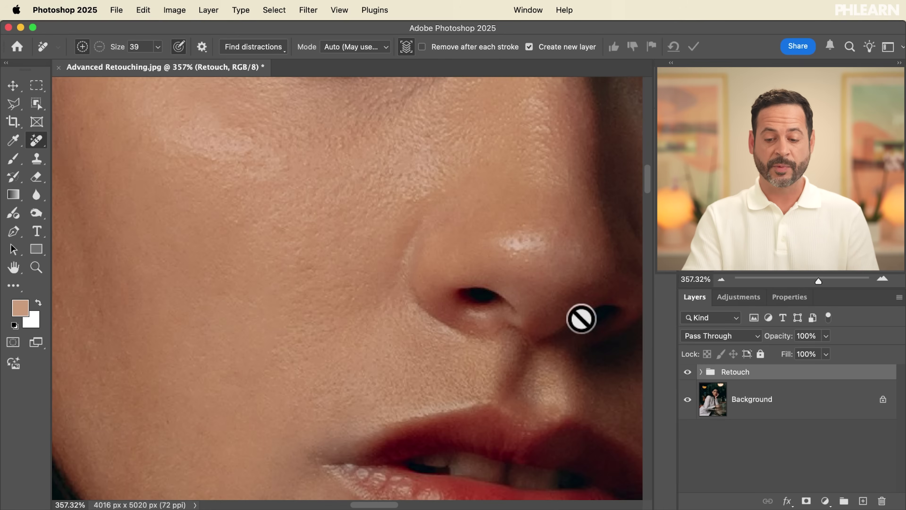
pyautogui.click(687, 372)
pyautogui.click(687, 371)
pyautogui.click(687, 371)
pyautogui.click(687, 372)
# Check the lit eye, its brow and the forehead close up with the Retouch group off and on
pyautogui.scroll(10, 401, 330)
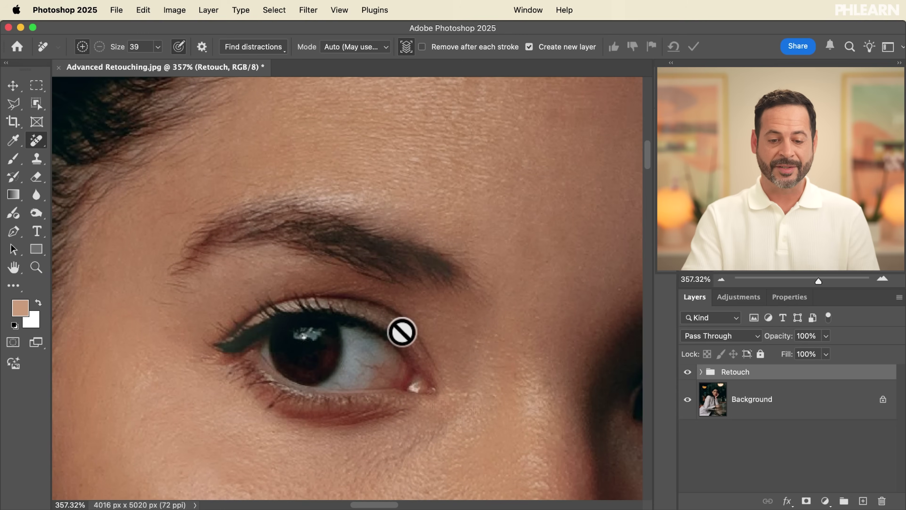
pyautogui.click(686, 372)
pyautogui.click(686, 371)
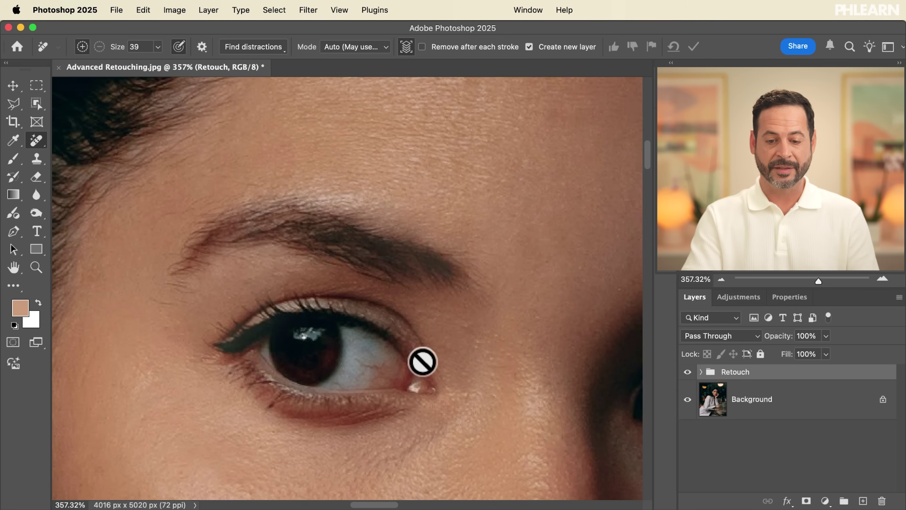
pyautogui.scroll(5, 421, 363)
pyautogui.click(687, 371)
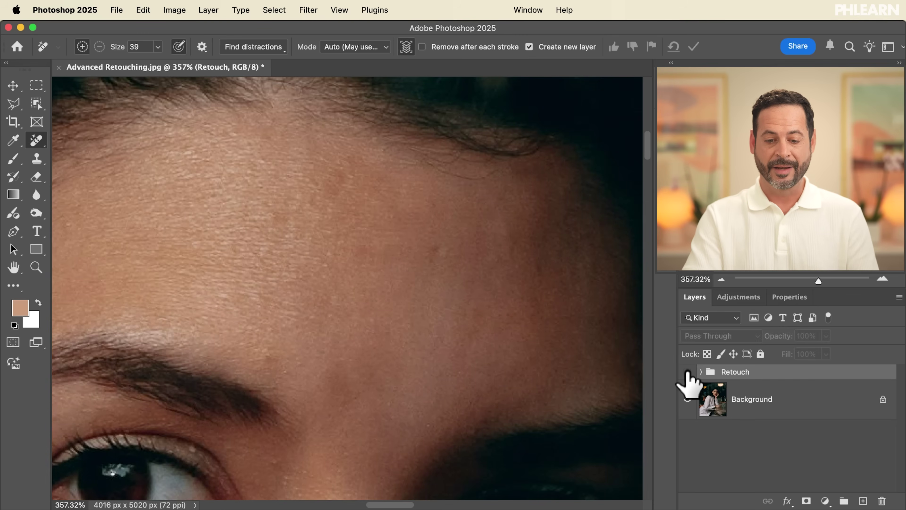
pyautogui.click(687, 372)
# Compare the mouth, chin and cheek with the Retouch group hidden and shown, ending on a view of the full face
pyautogui.scroll(-10, 476, 343)
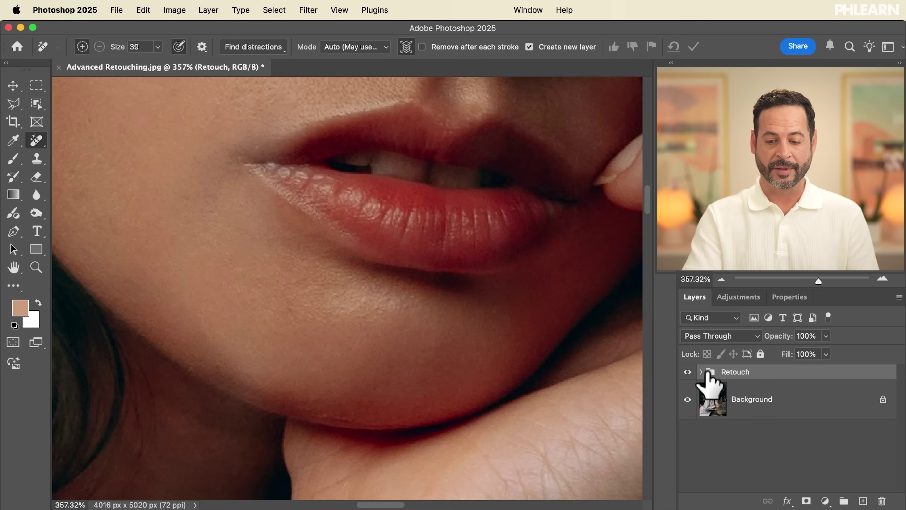
pyautogui.click(687, 371)
pyautogui.click(687, 372)
pyautogui.scroll(5, 297, 247)
pyautogui.hscroll(-3, 297, 247)
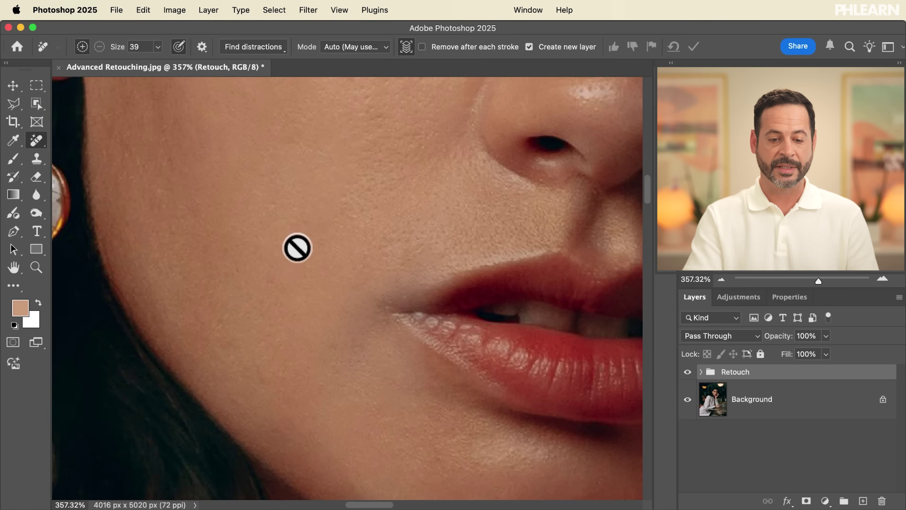
pyautogui.scroll(5, 297, 247)
pyautogui.click(688, 373)
pyautogui.click(688, 373)
pyautogui.scroll(-2, 425, 188)
pyautogui.scroll(-6, 425, 188)
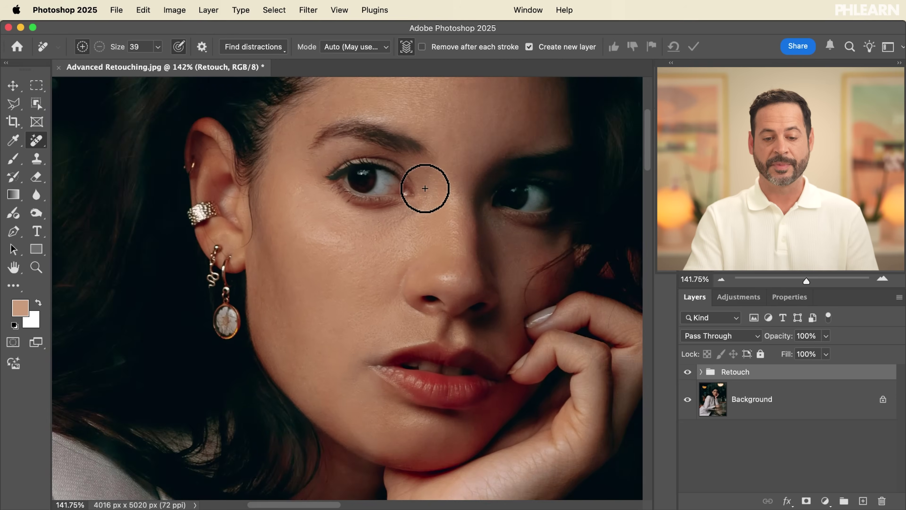